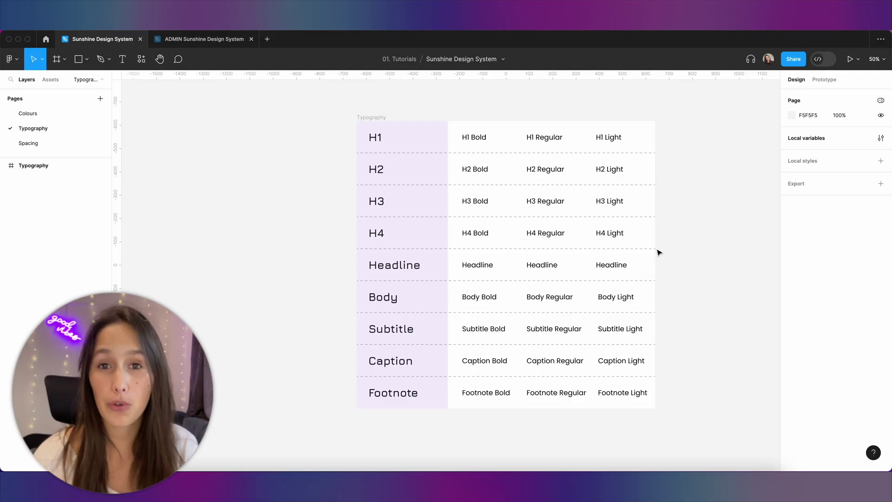
- Run the Typescales plugin from recent plugins and move its window left of the table
key(shift+i)
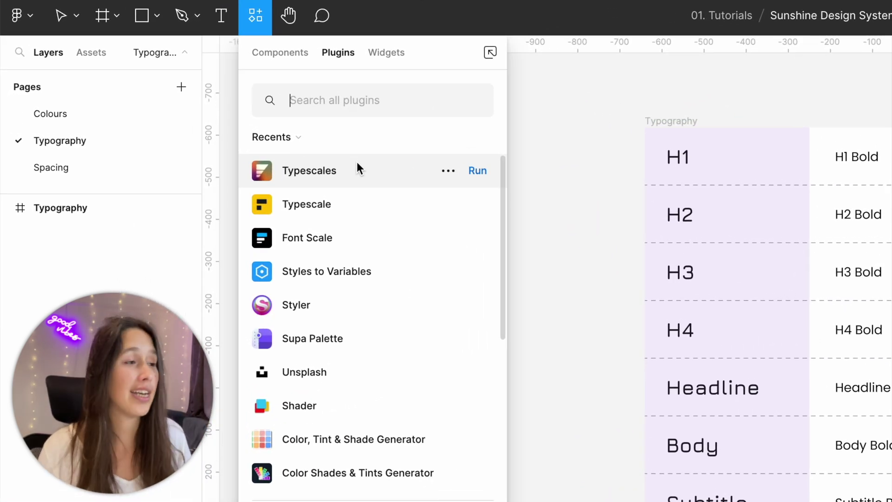
click(478, 172)
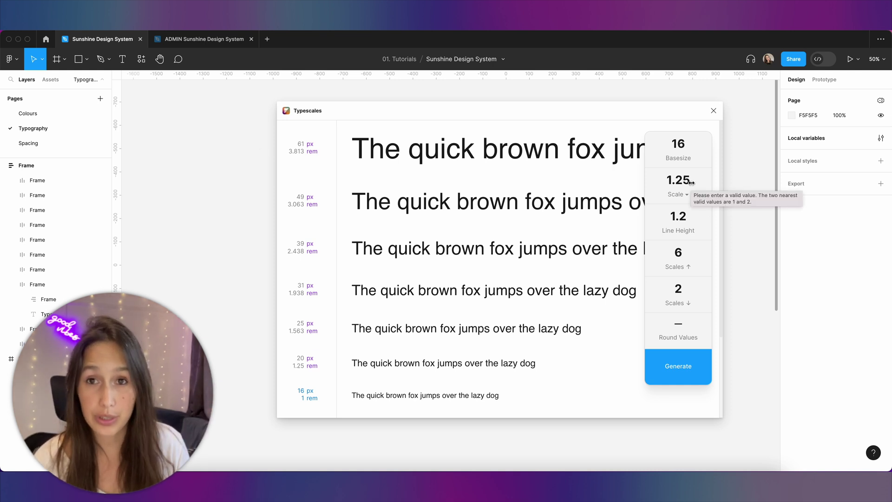
drag(671, 112, 358, 116)
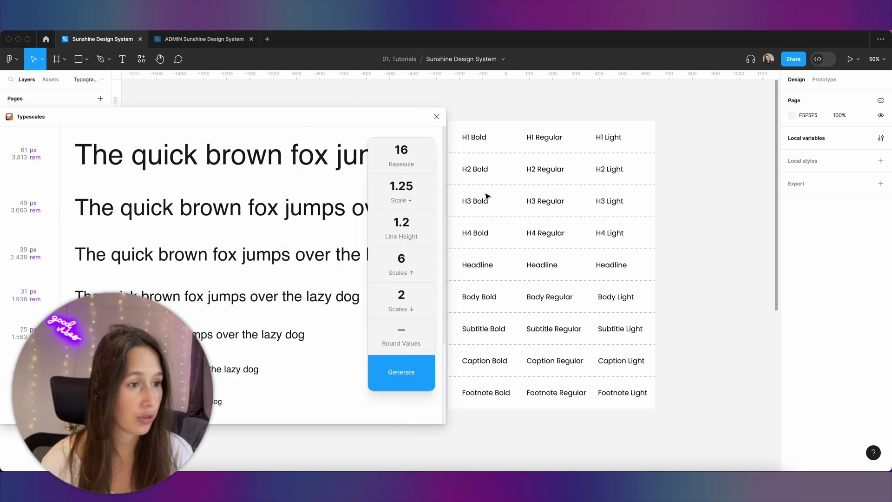
- Set Typescales to 5 sizes above the 16 px base and 3 below
click(398, 258)
key(BackSpace)
text(5)
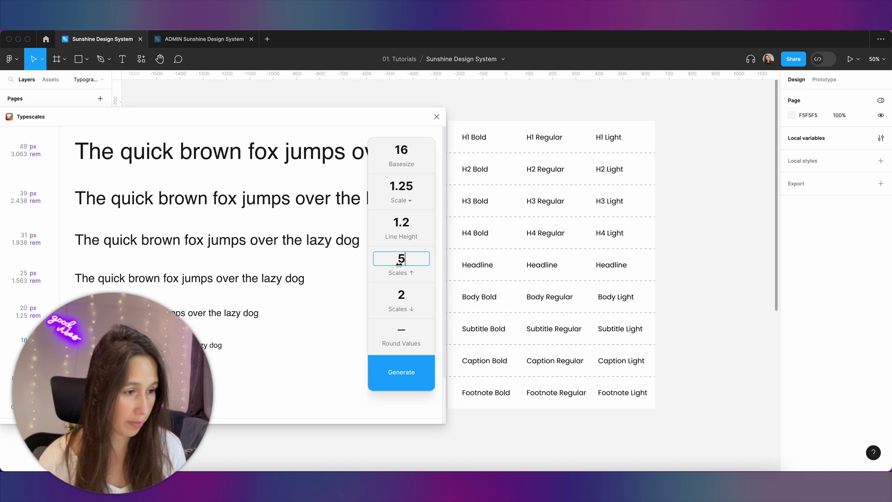
click(411, 306)
double_click(406, 293)
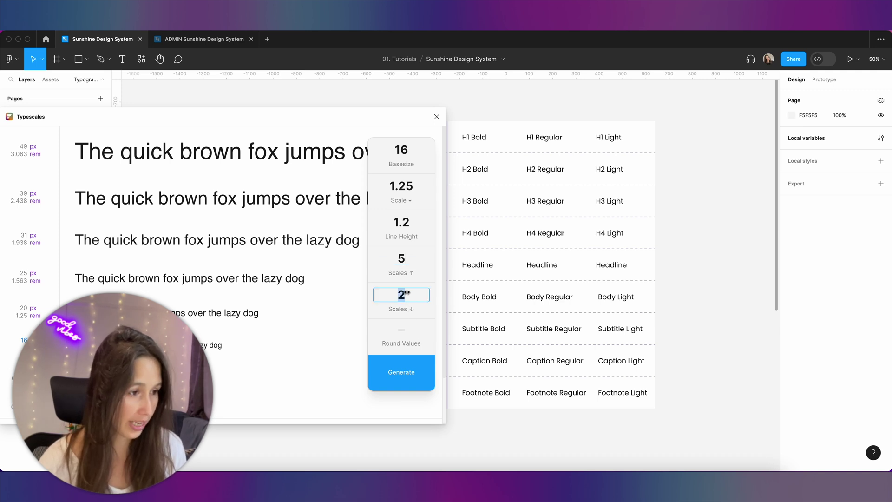
text(3)
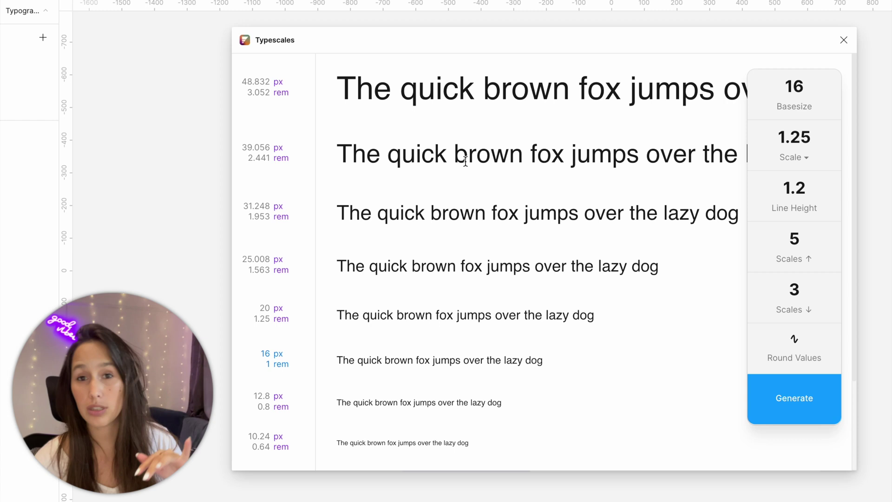
- Turn on Round Values and preview the Golden Ratio scale
click(820, 353)
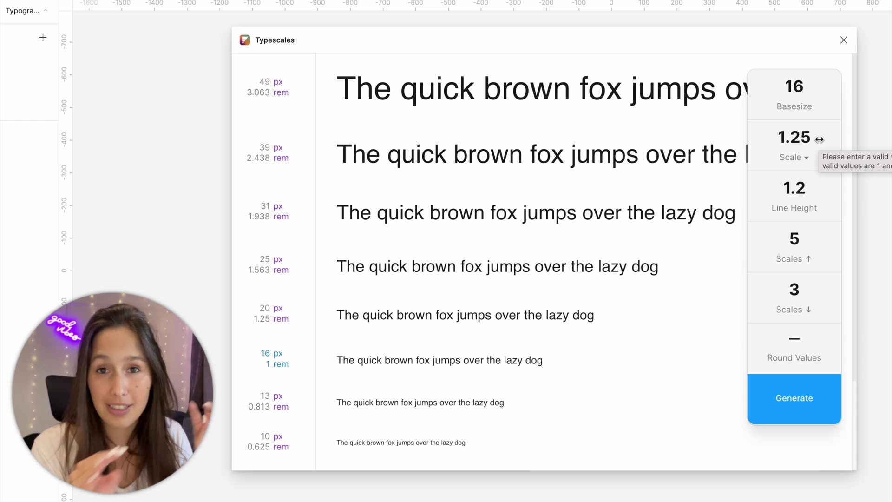
click(819, 139)
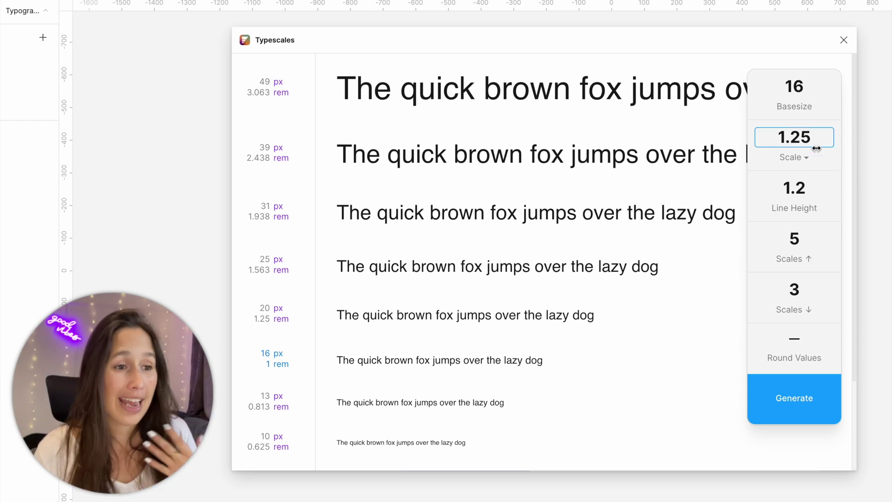
click(812, 156)
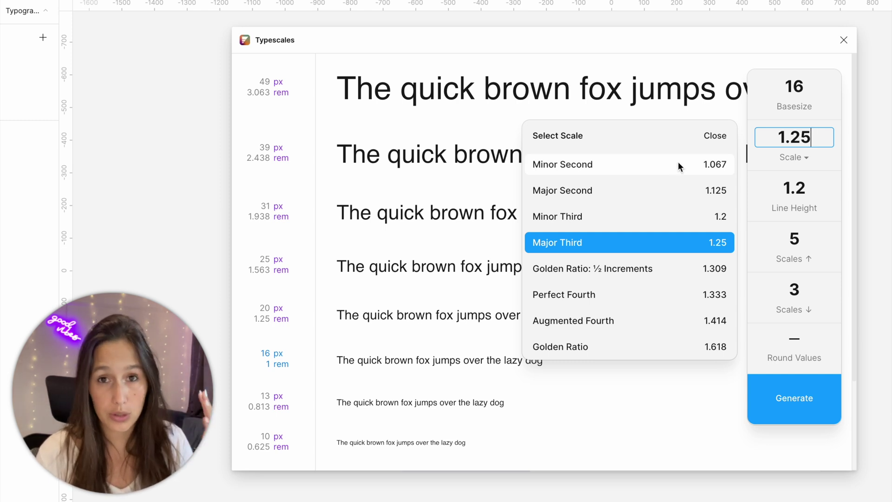
click(612, 341)
scroll(604, 256, down, 5)
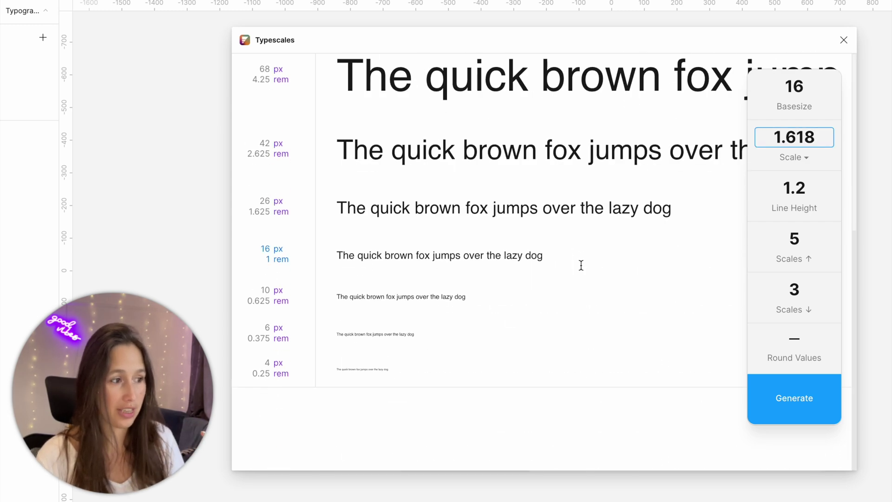
scroll(579, 265, up, 5)
- Compare Augmented Fourth and Minor Second, then return to the Major Third 1.25 ratio
click(786, 150)
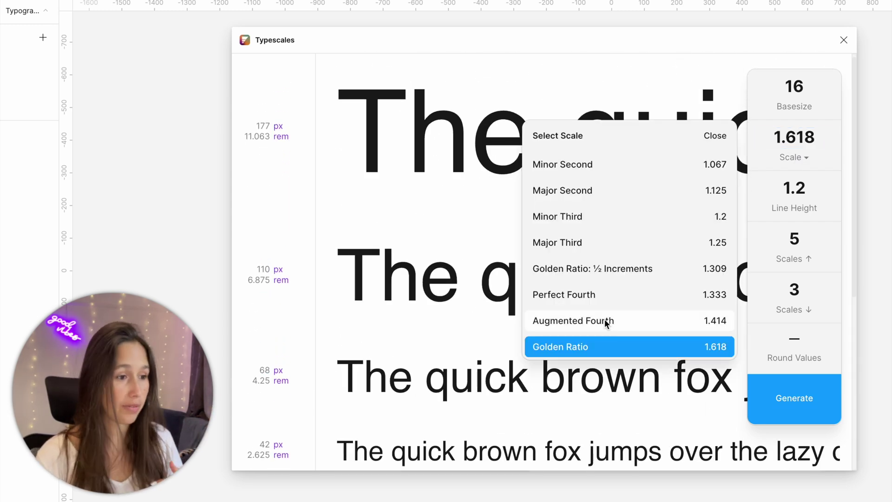
click(604, 319)
scroll(733, 192, down, 2)
click(793, 157)
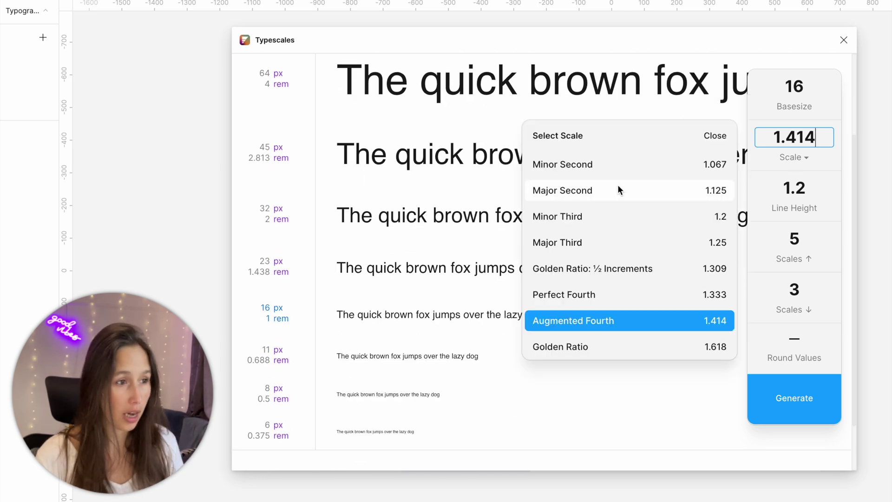
click(624, 158)
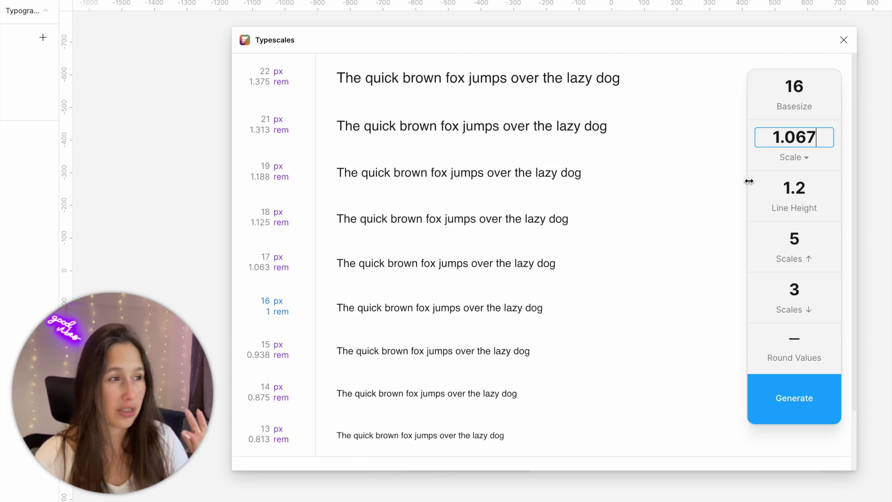
click(797, 158)
click(695, 242)
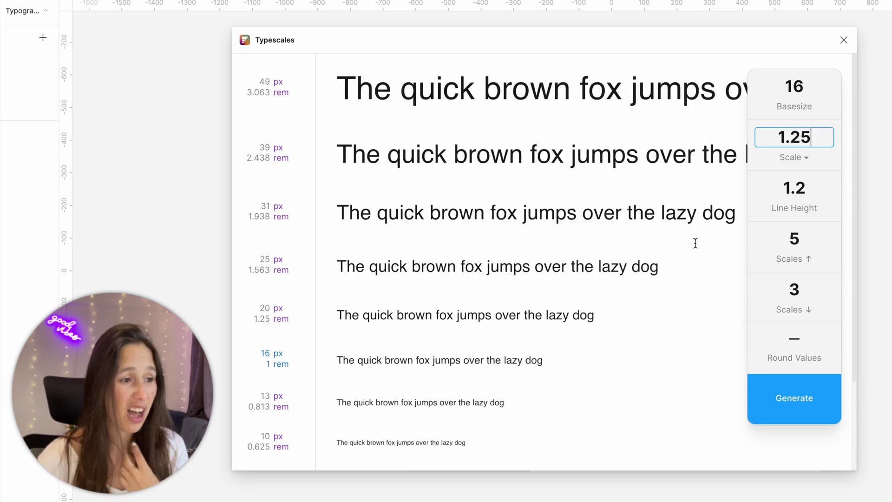
- Generate the type-scale frame beside the table and inspect its largest 49 px sample line
click(774, 399)
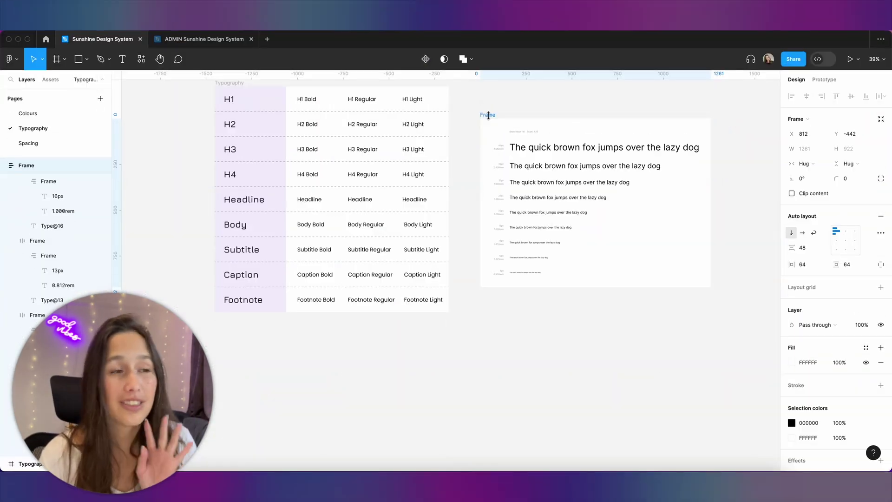
click(489, 116)
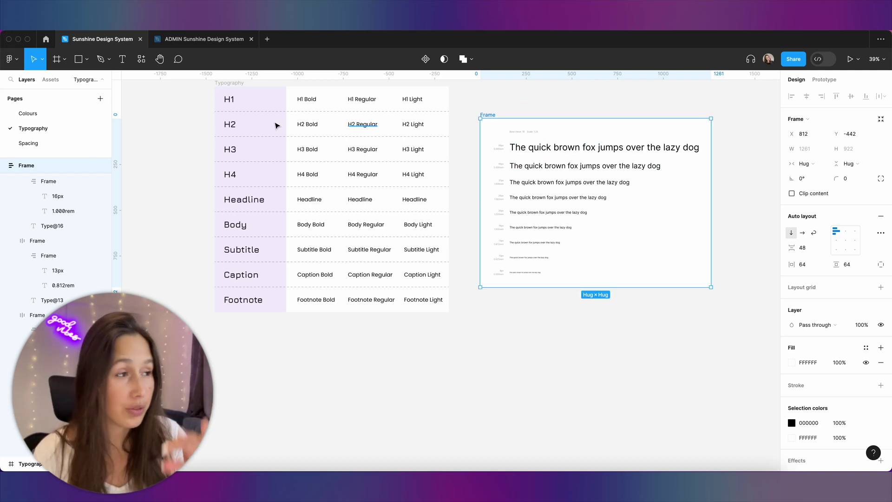
drag(333, 157, 442, 226)
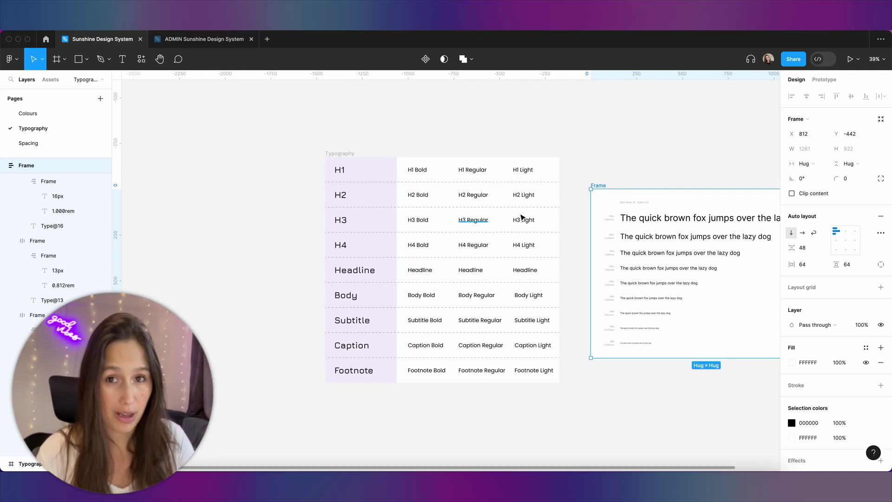
scroll(610, 186, up, 3)
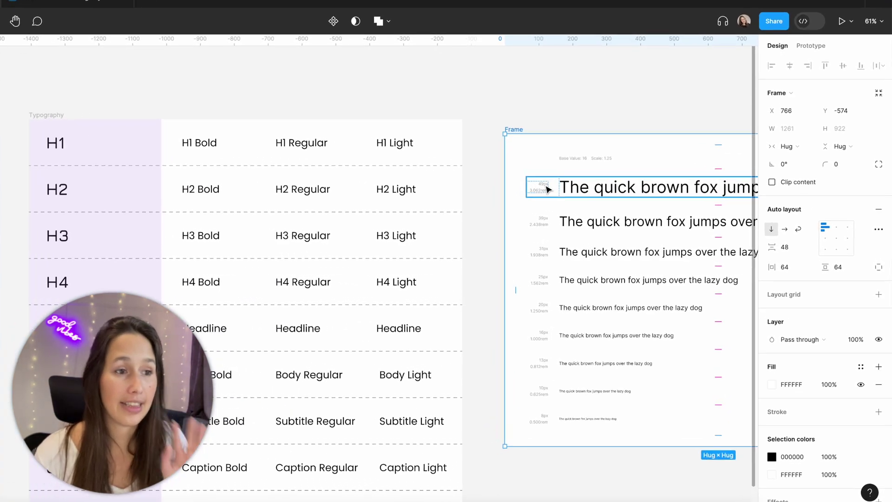
click(539, 188)
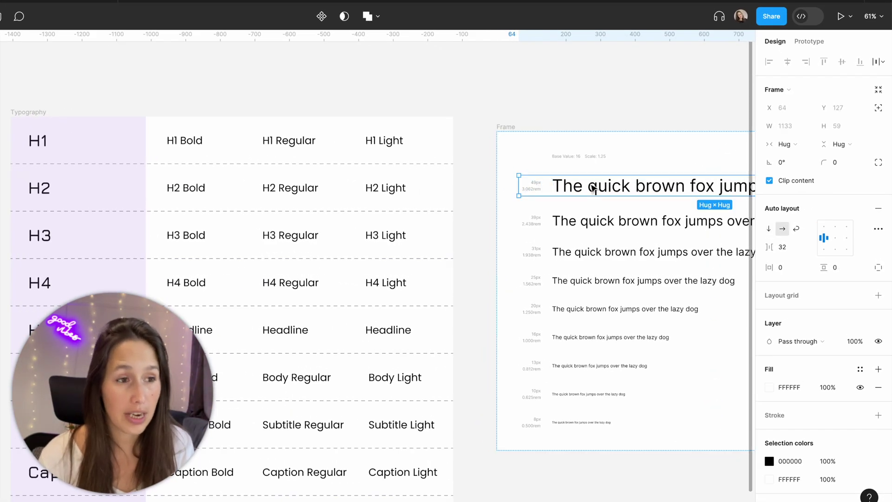
click(591, 185)
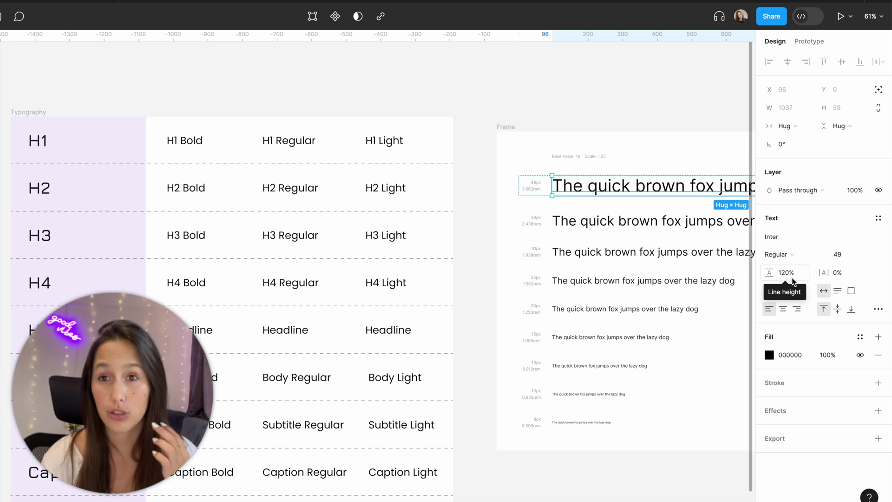
- Set the H1 row to 49 px with 120% line height and the H2 row to 39 px
drag(471, 137, 183, 147)
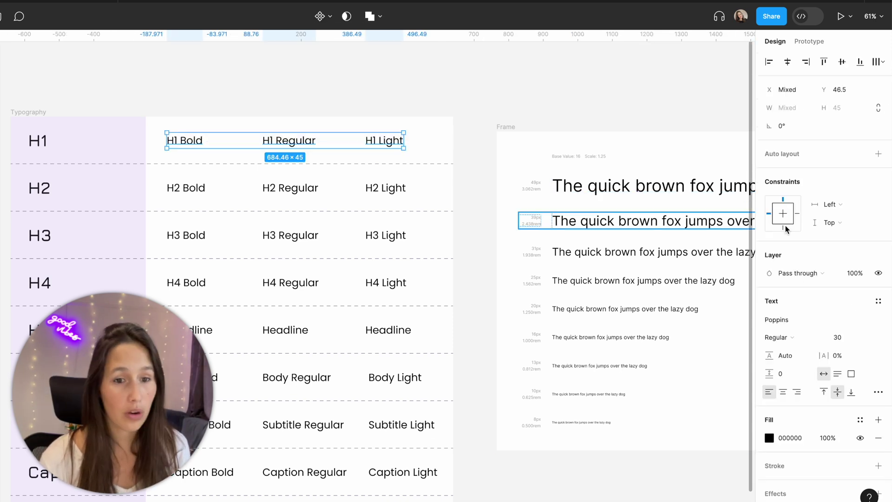
click(837, 344)
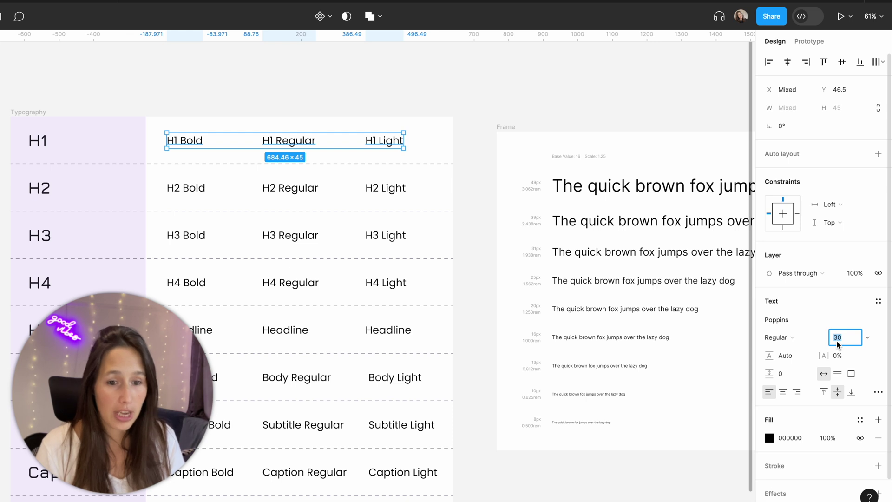
text(49)
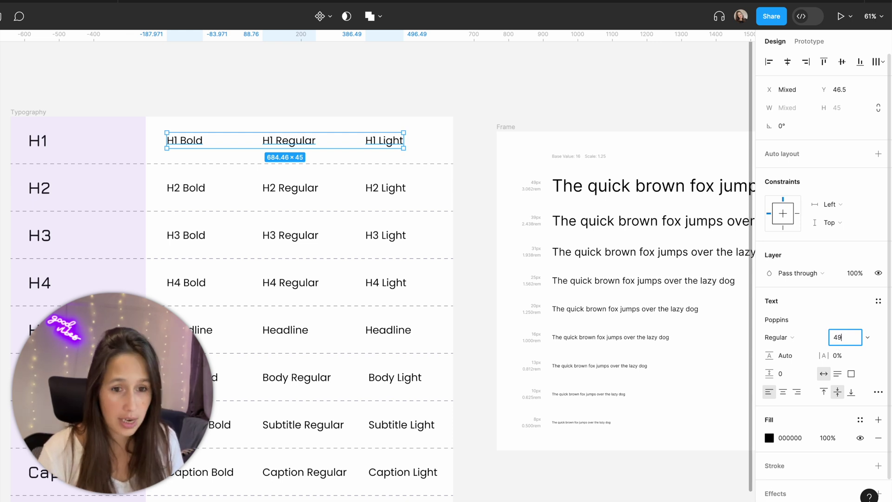
click(790, 357)
text(120%)
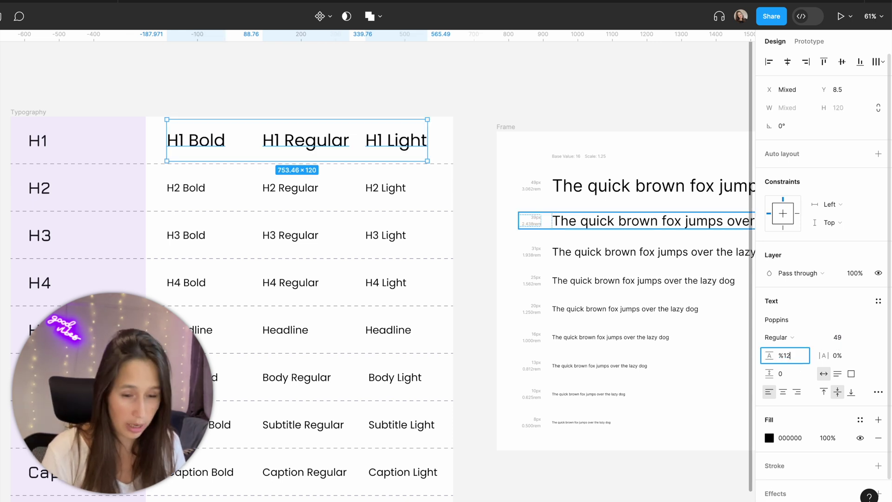
key(Return)
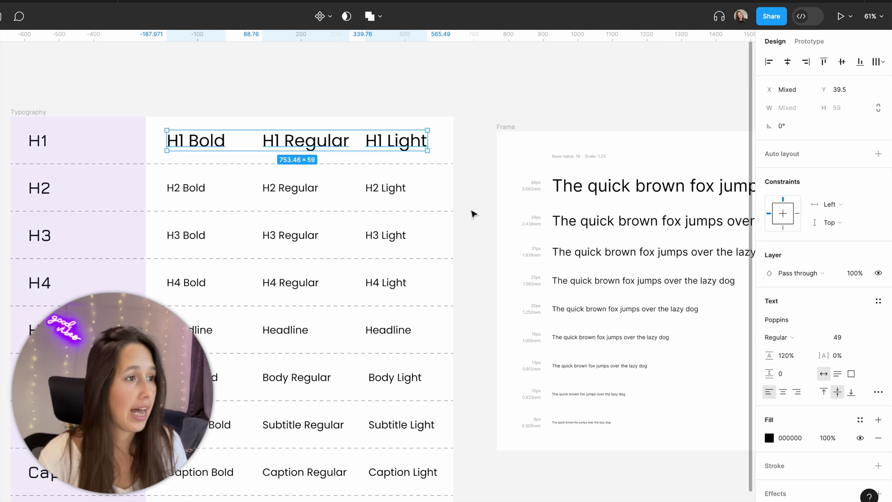
drag(477, 205, 163, 180)
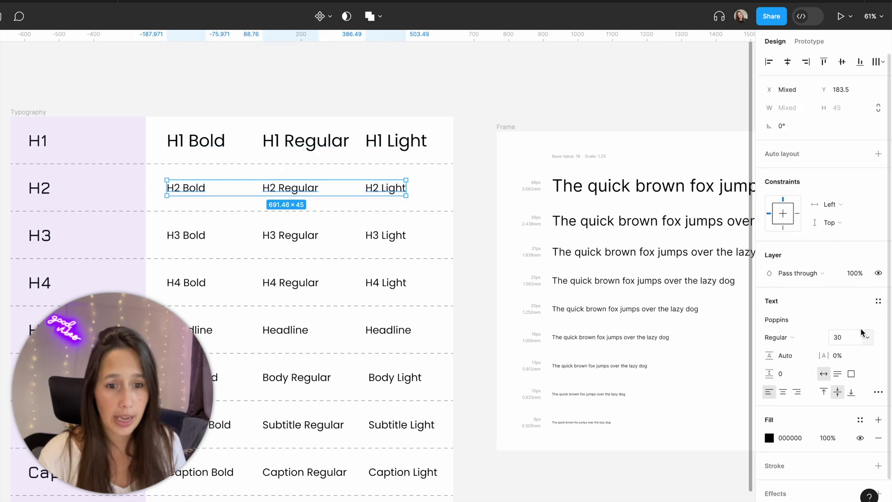
click(851, 336)
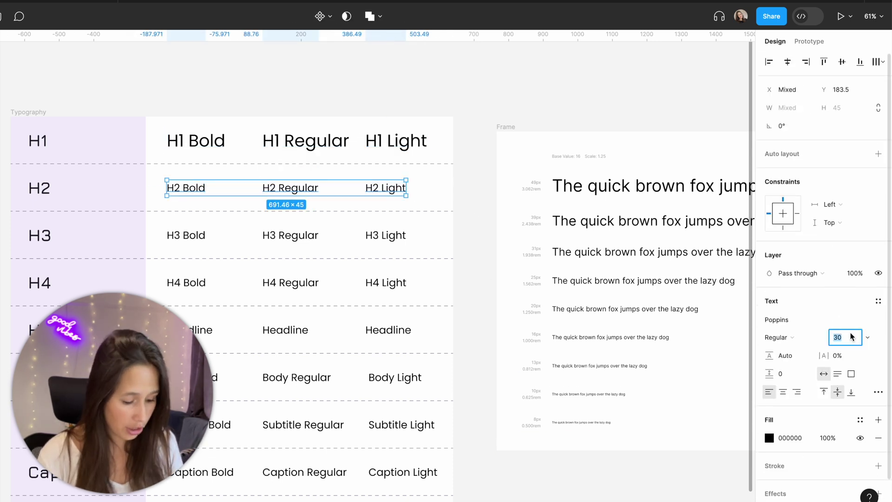
text(39)
key(Return)
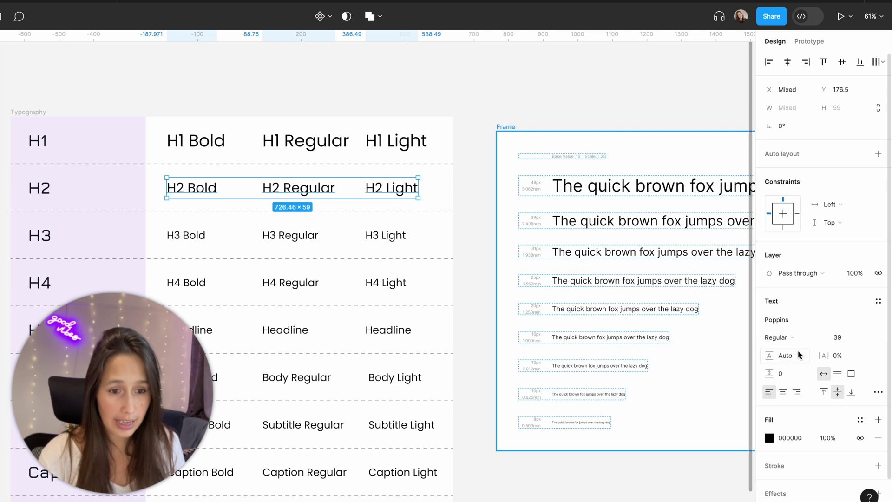
click(799, 355)
key(Escape)
- Set H3 to 31 px and H4 to 25 px, both with 120% line height
key(Tab)
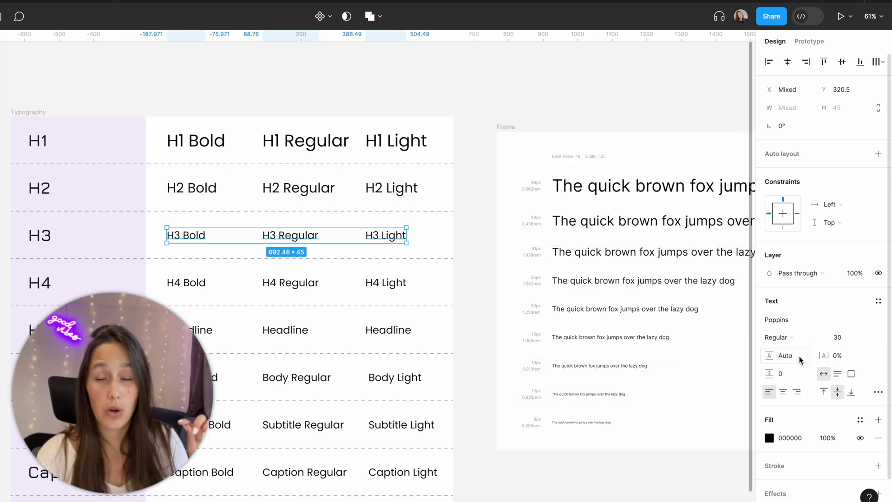
click(850, 342)
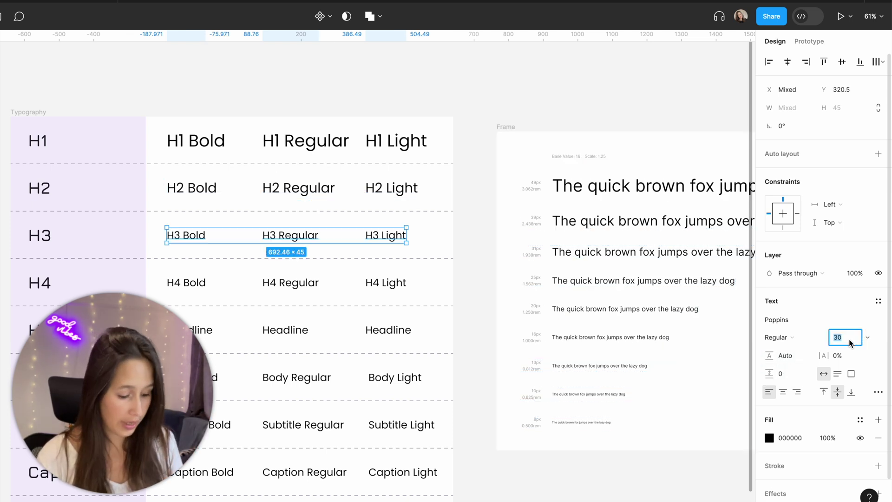
text(31)
key(Tab)
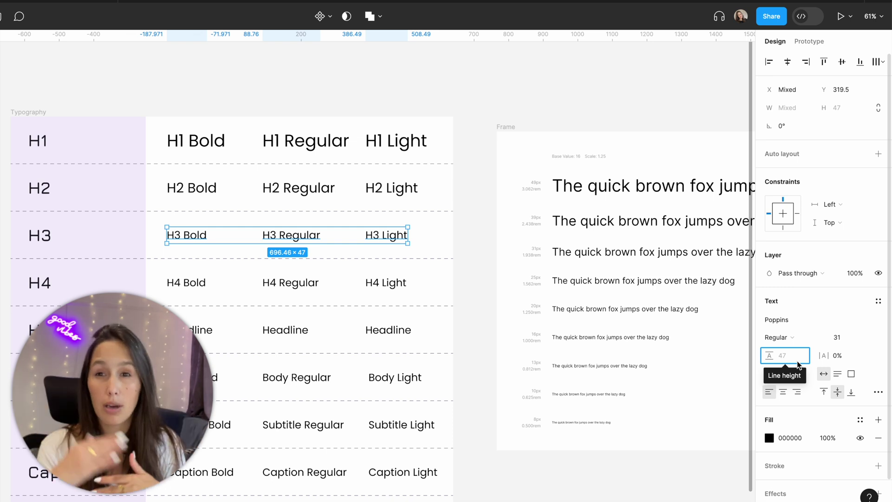
text(120%)
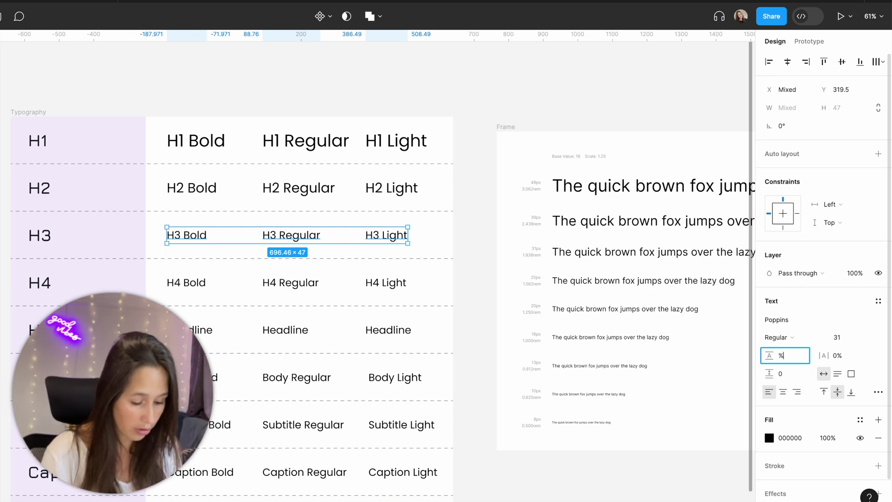
key(Return)
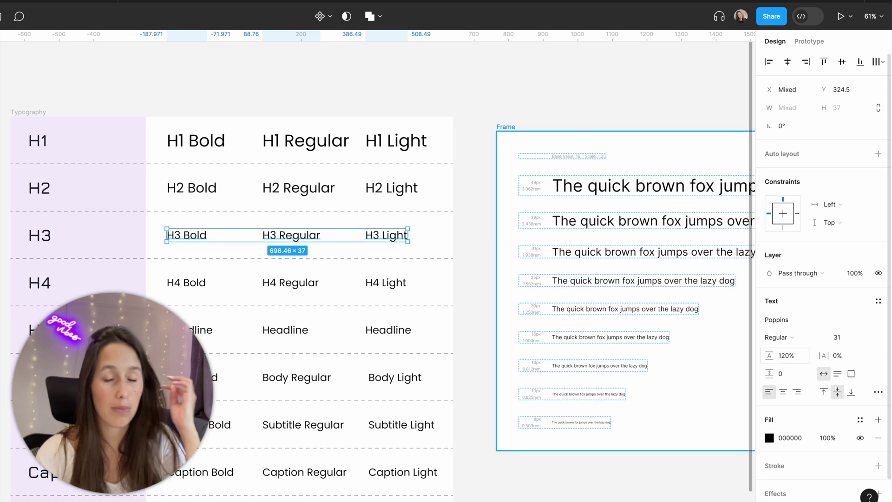
drag(468, 277, 187, 288)
click(838, 337)
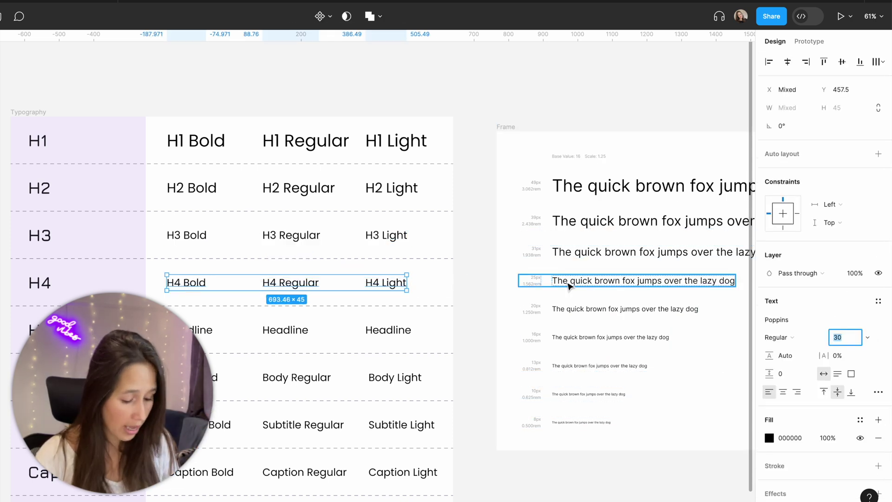
text(25)
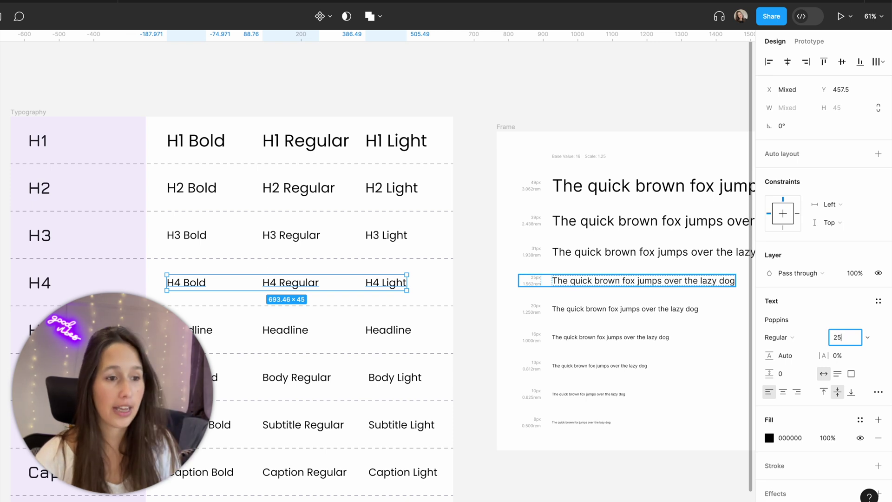
click(784, 355)
text(120%)
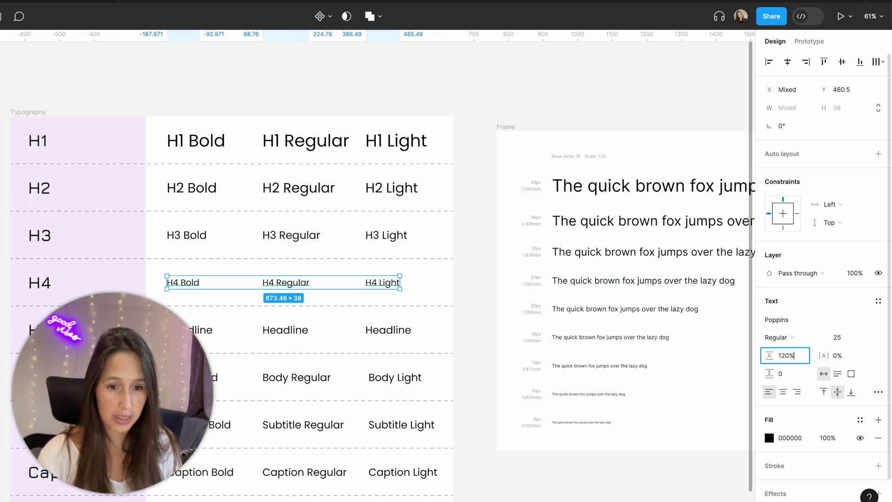
- Set the Headline row to 20 px and the Body row to 16 px
drag(459, 315, 223, 344)
click(838, 338)
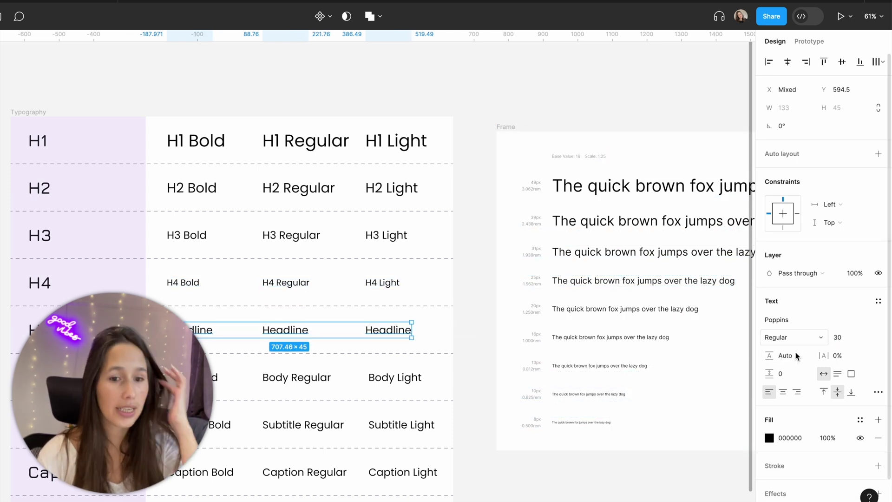
double_click(845, 342)
text(20)
key(Return)
key(Tab)
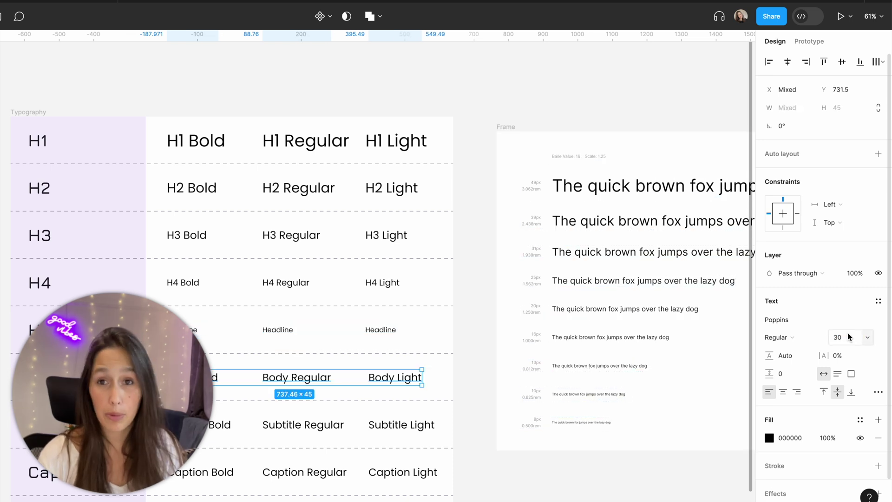
double_click(848, 336)
text(16)
key(Return)
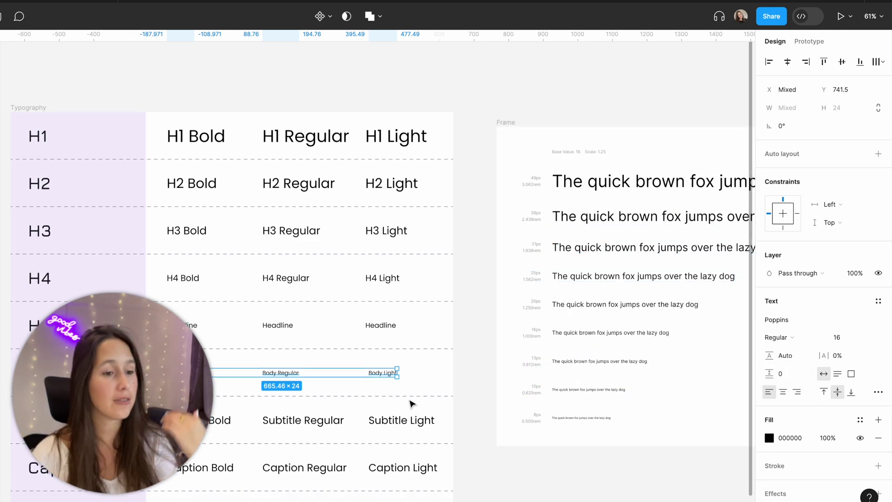
- Set the Subtitle row to 13 px from the preset font sizes
scroll(384, 400, down, 5)
drag(426, 304, 208, 307)
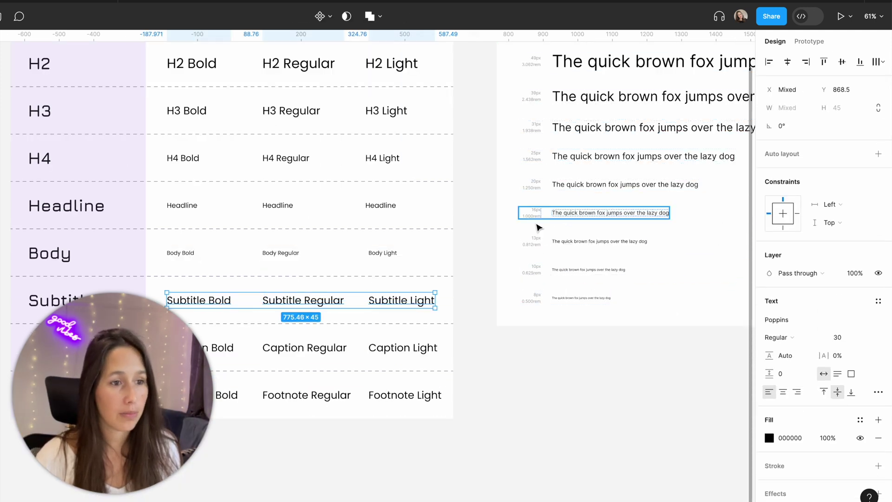
click(836, 337)
click(783, 355)
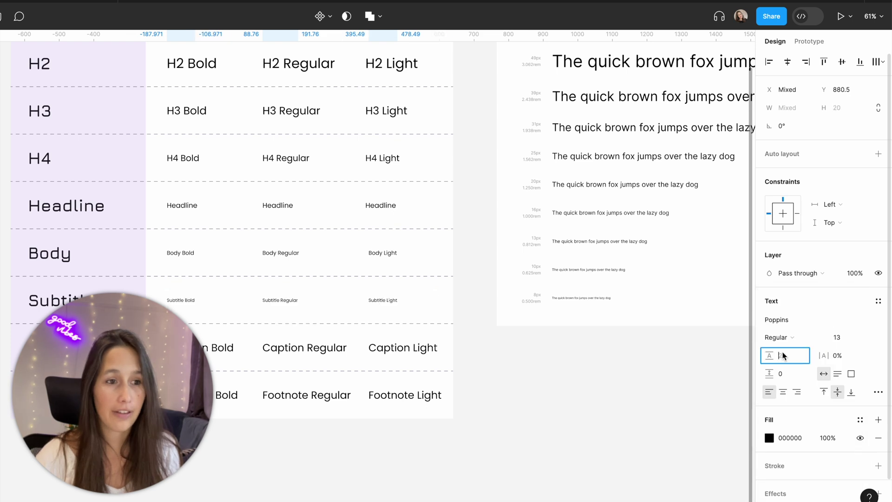
click(611, 241)
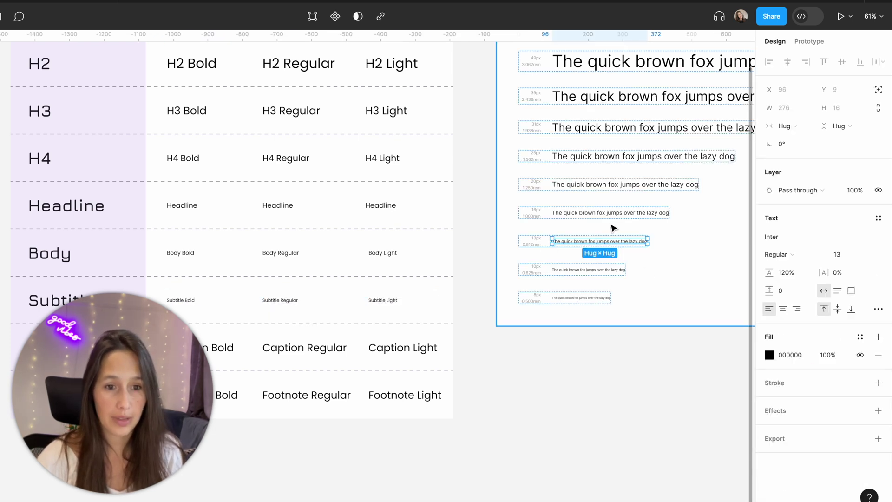
drag(404, 294, 163, 298)
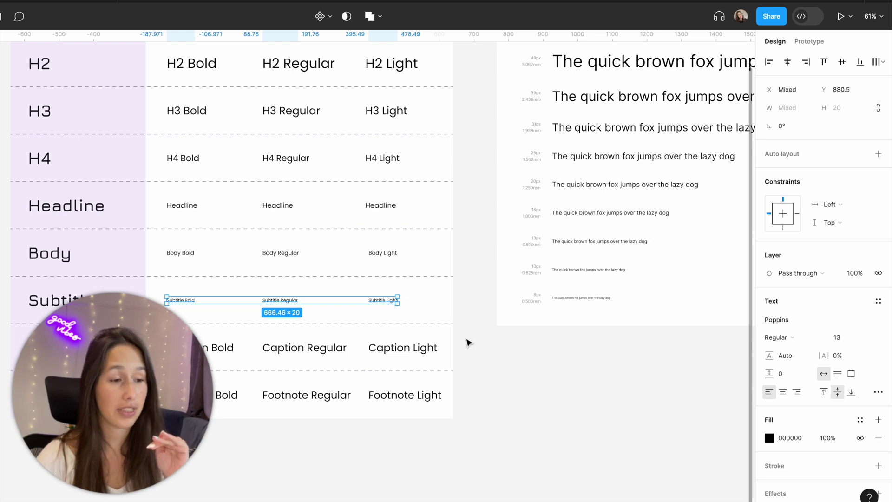
- Set the Footnote row to 10 px and the Caption row to 11 px
drag(476, 339, 201, 353)
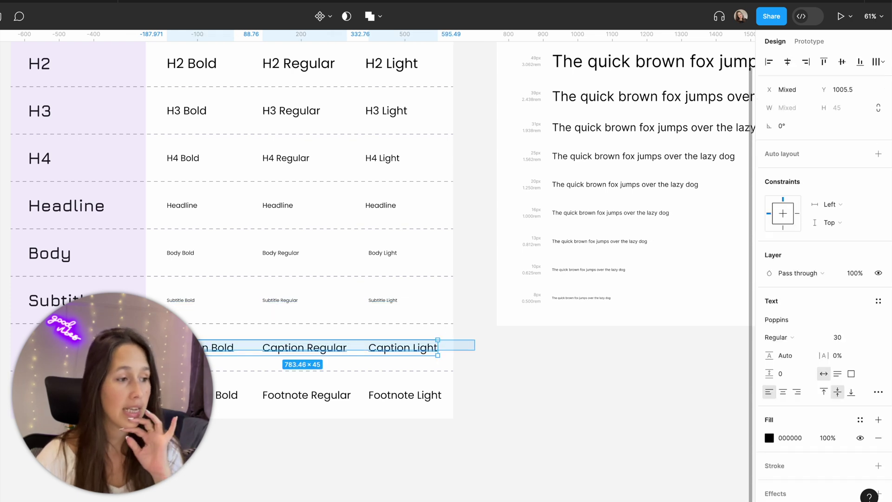
click(836, 344)
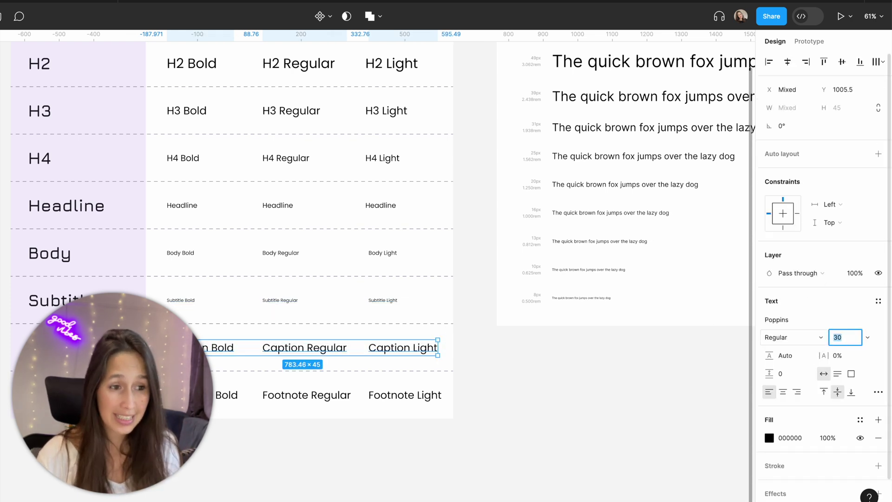
key(Return)
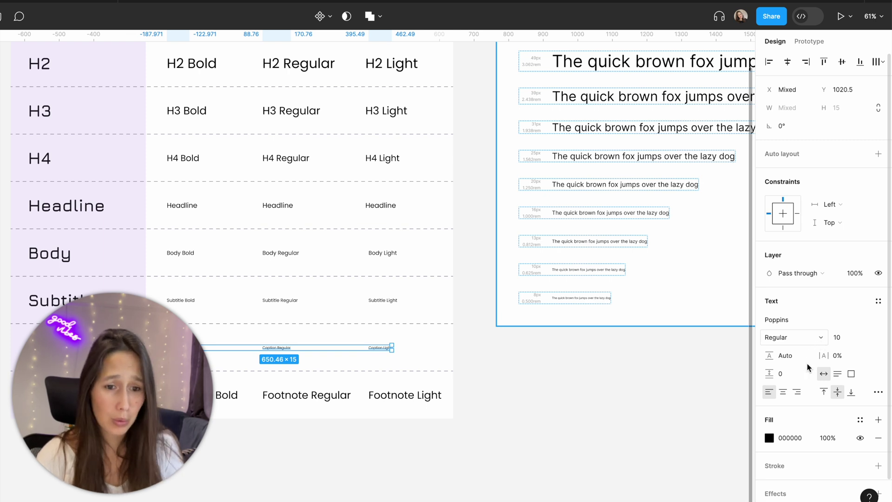
drag(523, 385, 235, 403)
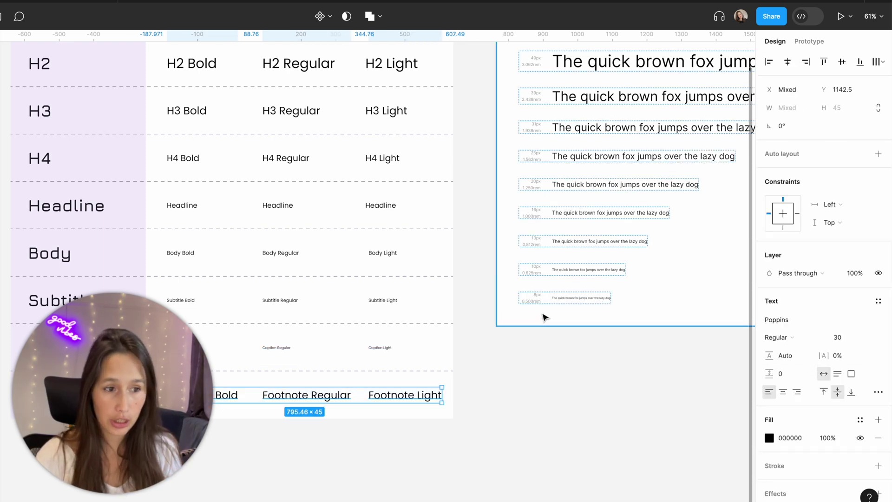
click(844, 340)
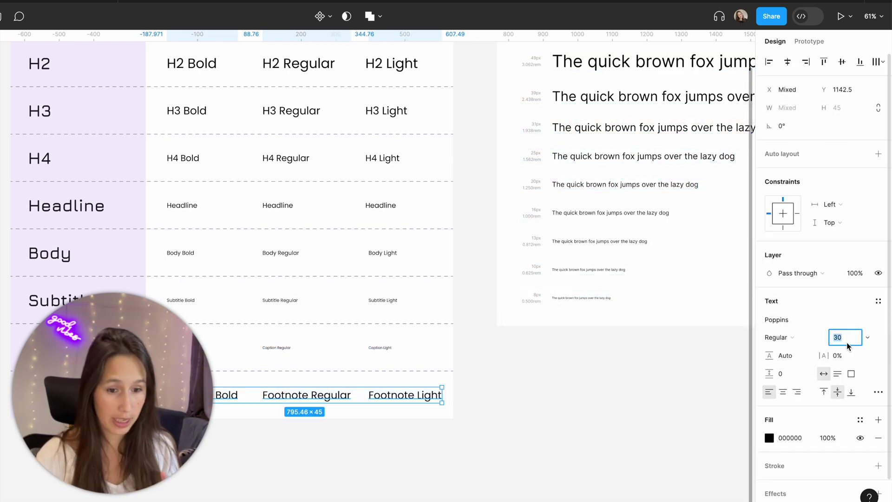
text(10)
key(Return)
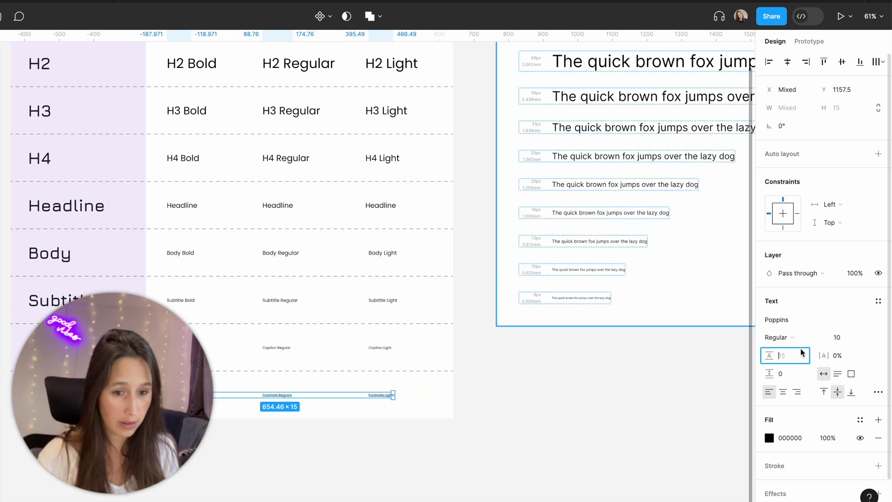
drag(488, 340, 186, 365)
click(844, 336)
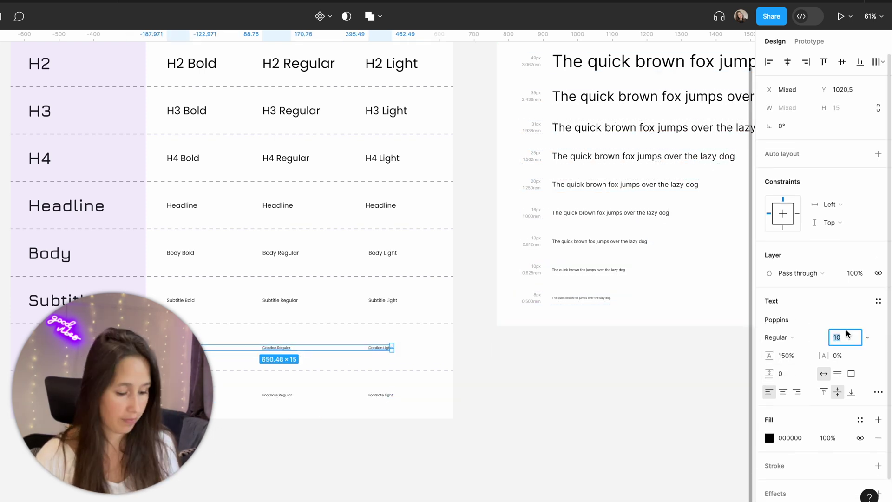
text(11)
key(Return)
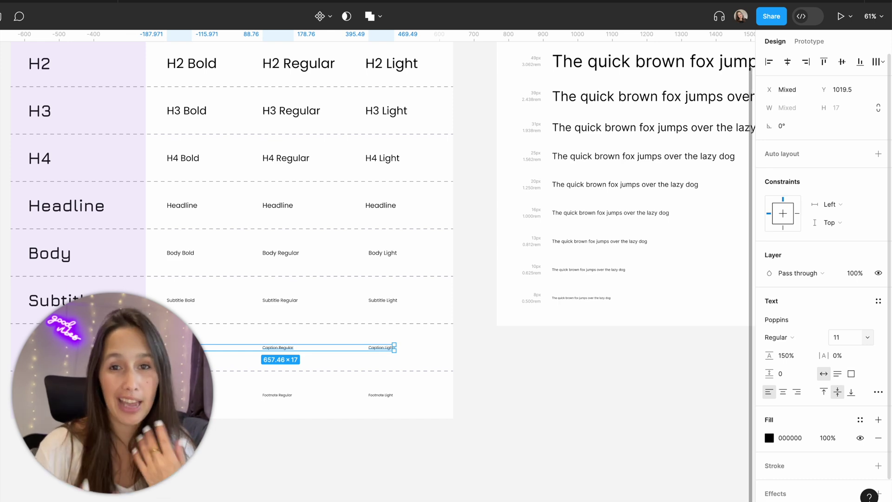
scroll(621, 279, up, 5)
key(ctrl+a)
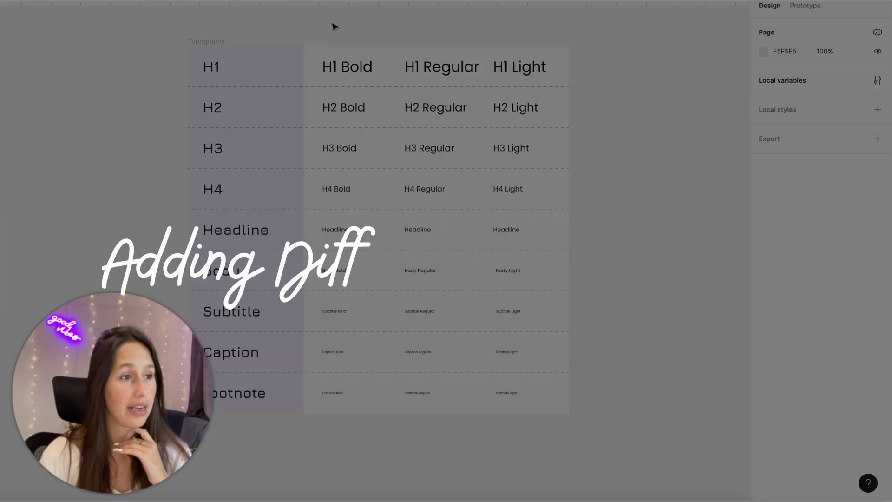
- Apply Bold weight to the entire Bold column
drag(333, 27, 338, 372)
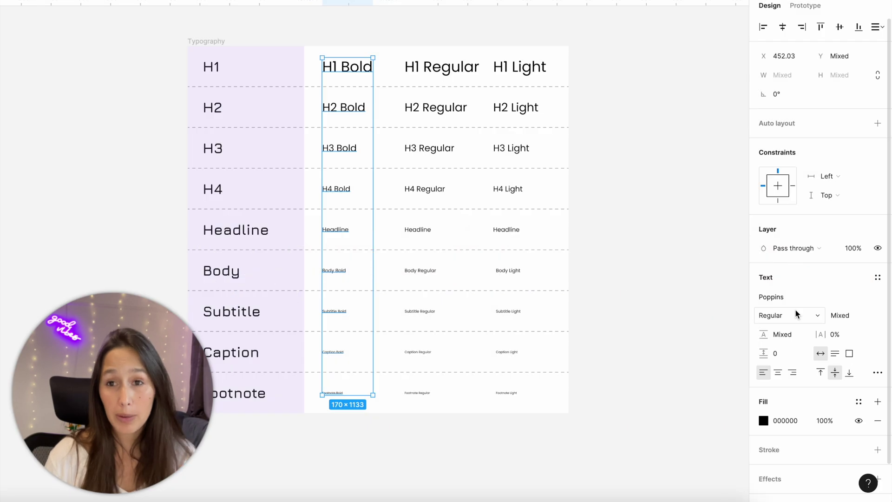
click(795, 311)
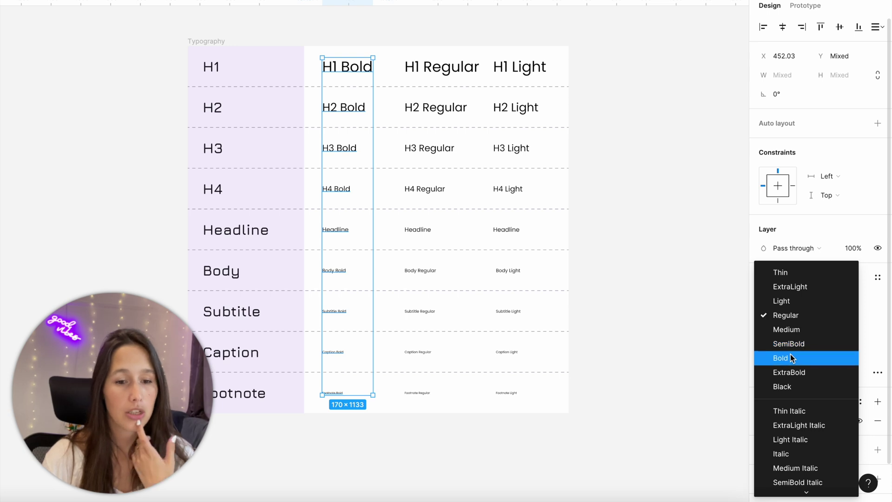
click(789, 357)
- Apply Light weight to the entire Light column
drag(549, 16, 511, 419)
click(787, 310)
click(800, 302)
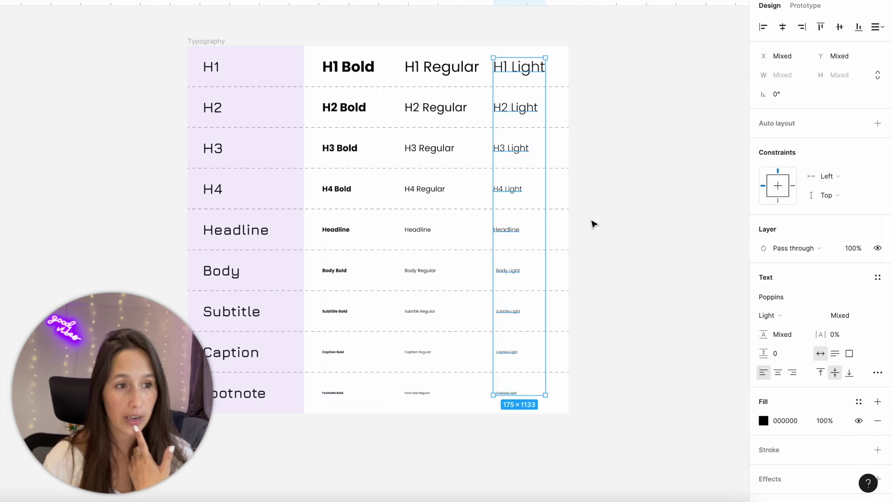
click(593, 223)
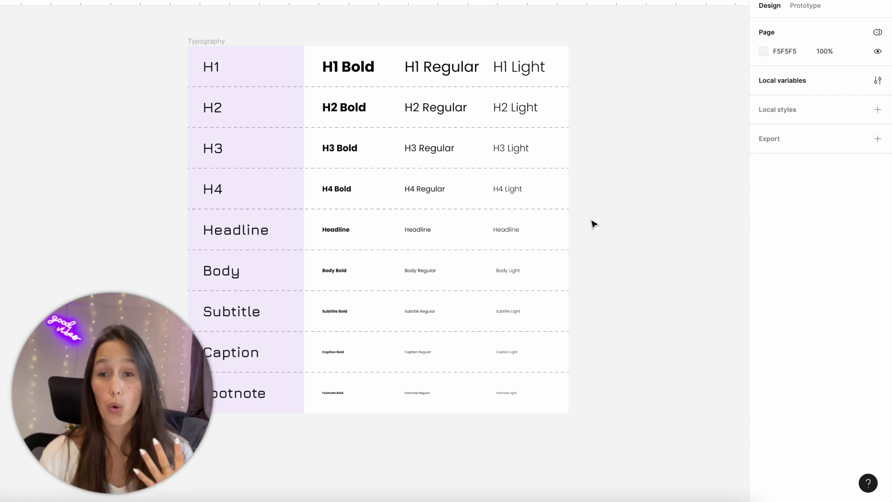
- Make H1 and H2 Bold Black weight, then set H2 and H3 Bold to ExtraBold
scroll(368, 60, up, 3)
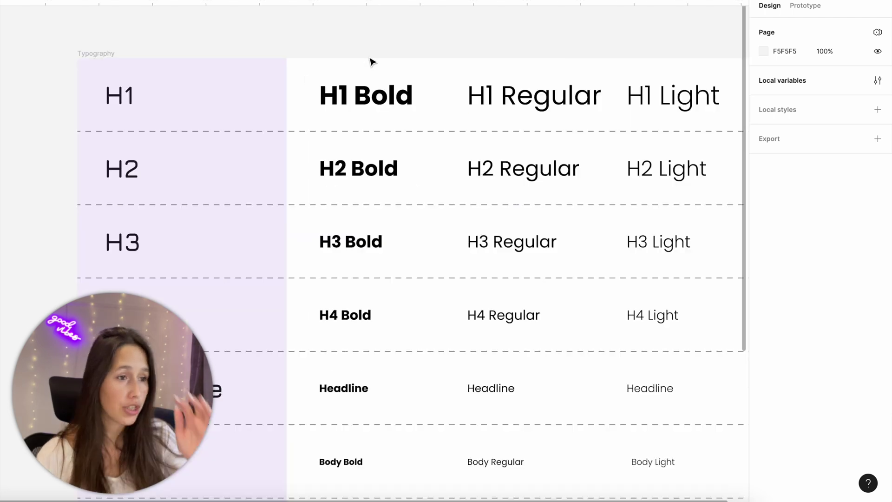
drag(369, 60, 359, 186)
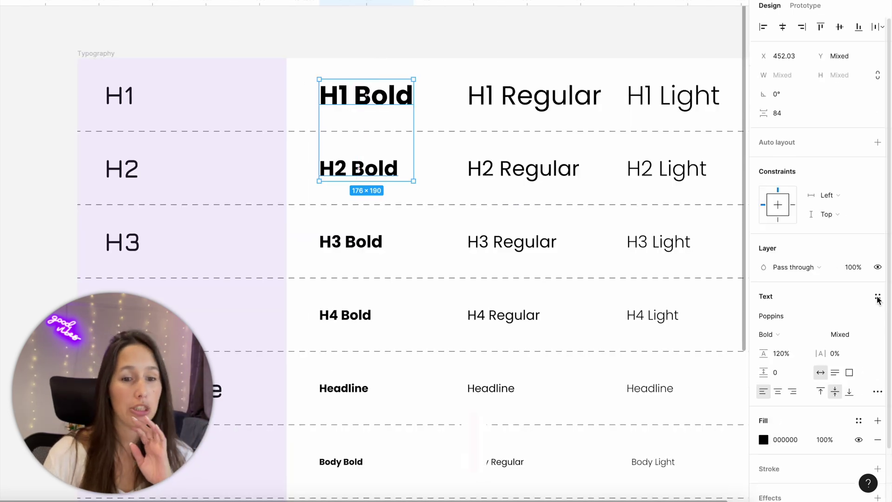
click(784, 332)
click(785, 363)
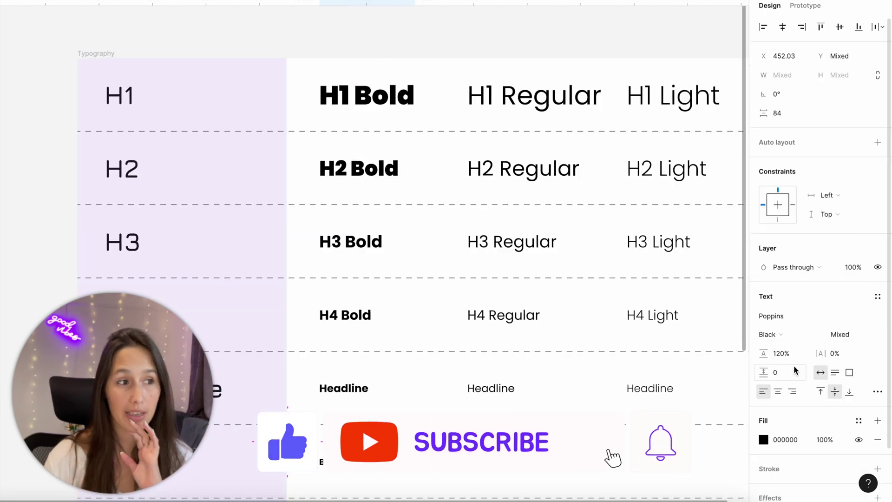
click(360, 167)
shift+click(380, 236)
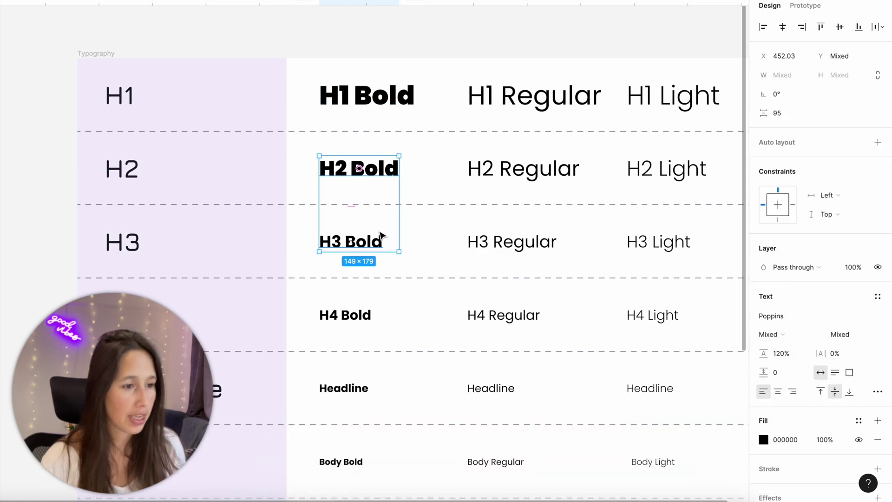
click(772, 334)
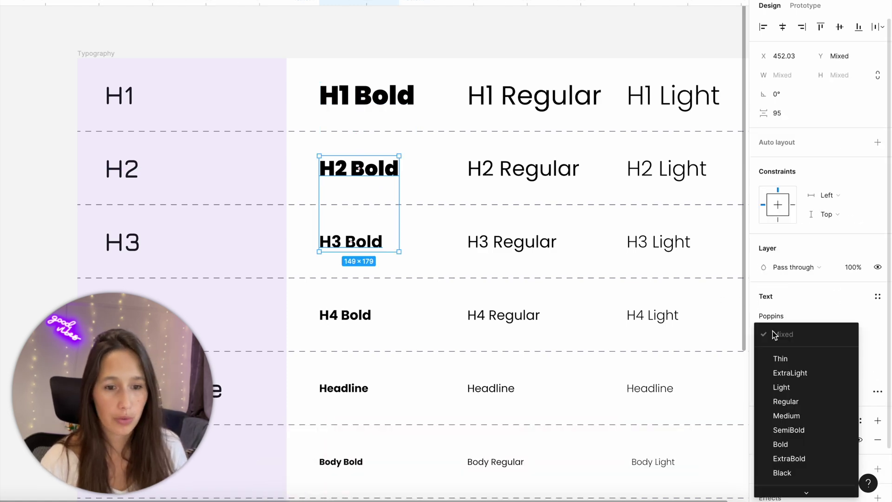
click(786, 456)
- Set Subtitle and Caption Bold to SemiBold and Footnote Bold to Medium
scroll(440, 293, down, 1)
scroll(440, 292, down, 10)
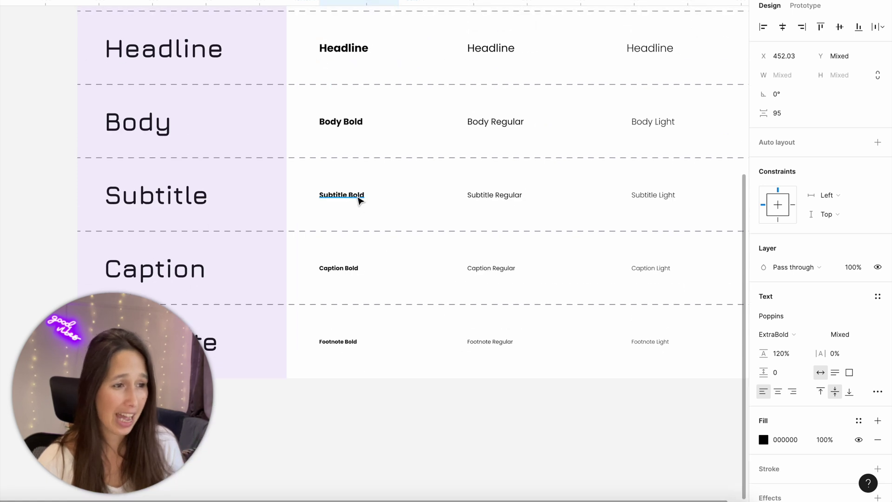
click(362, 197)
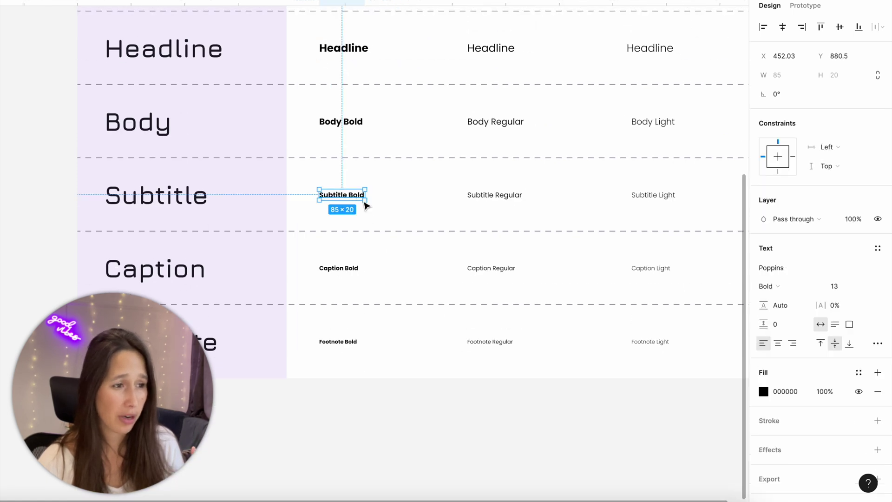
click(792, 286)
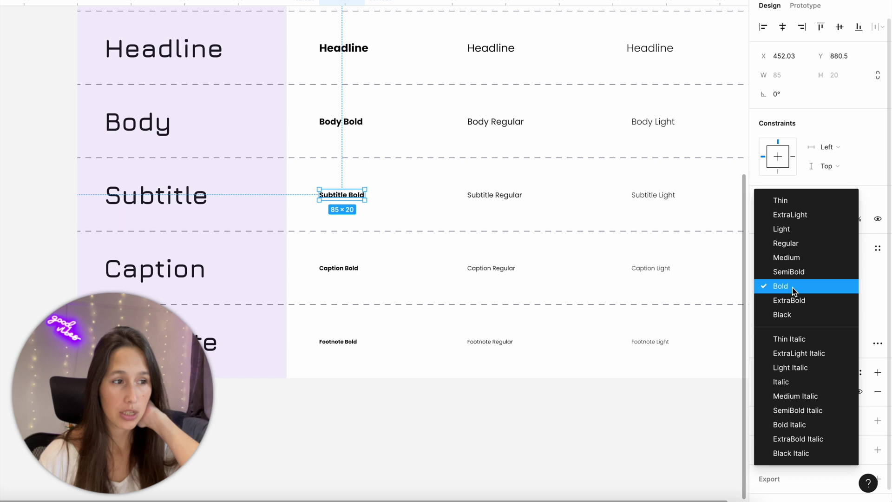
click(804, 271)
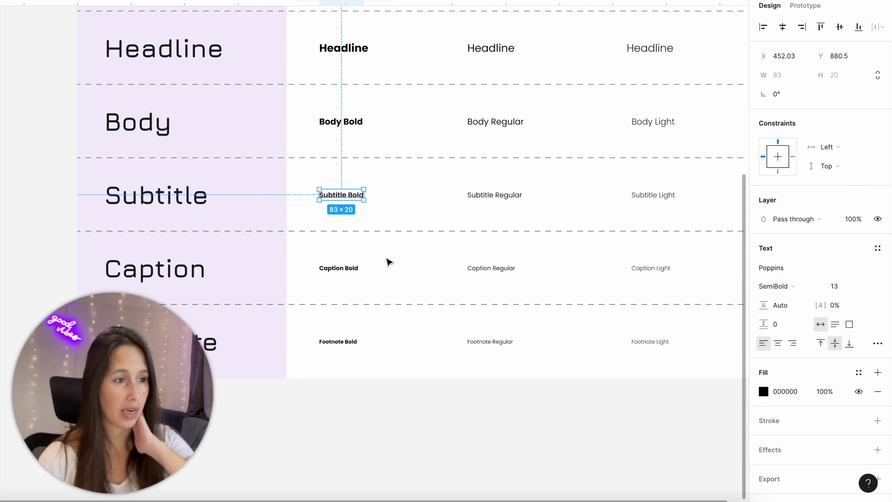
click(339, 268)
click(343, 345)
click(764, 286)
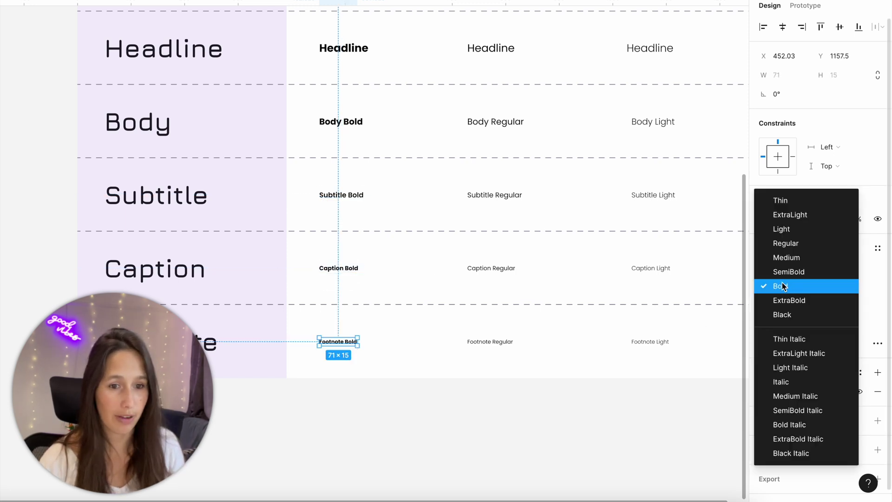
click(794, 262)
click(338, 268)
click(778, 286)
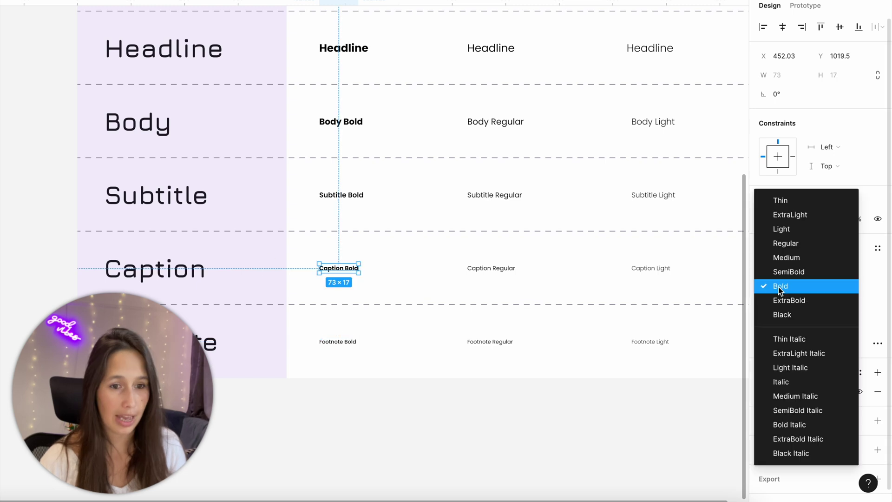
click(787, 275)
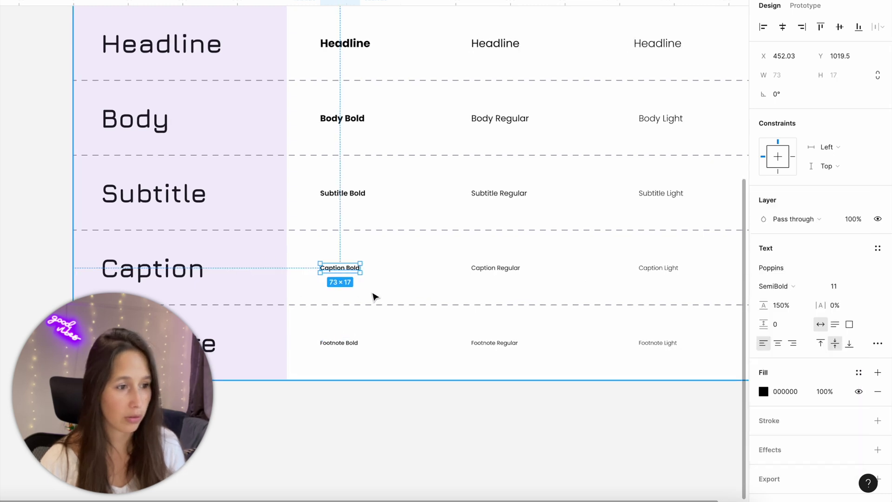
- Try Bold weight on Footnote Bold, then revert it to Medium
scroll(372, 294, up, 3)
click(367, 324)
click(338, 367)
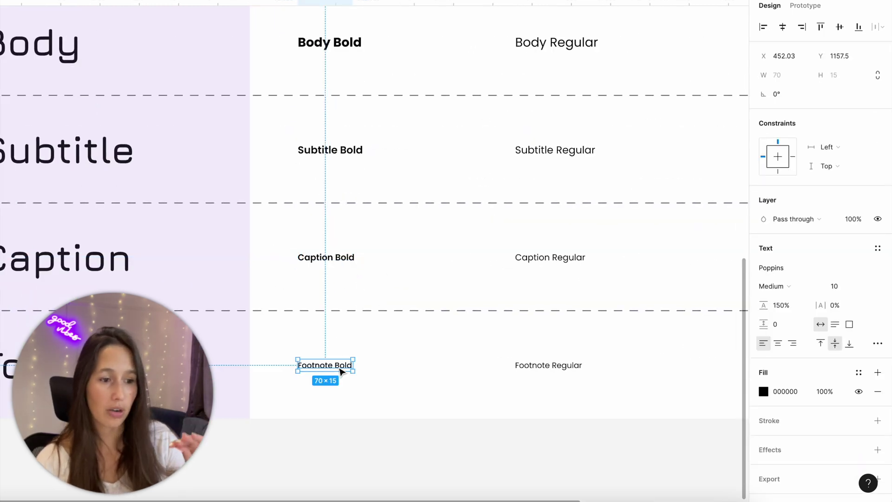
scroll(325, 364, up, 5)
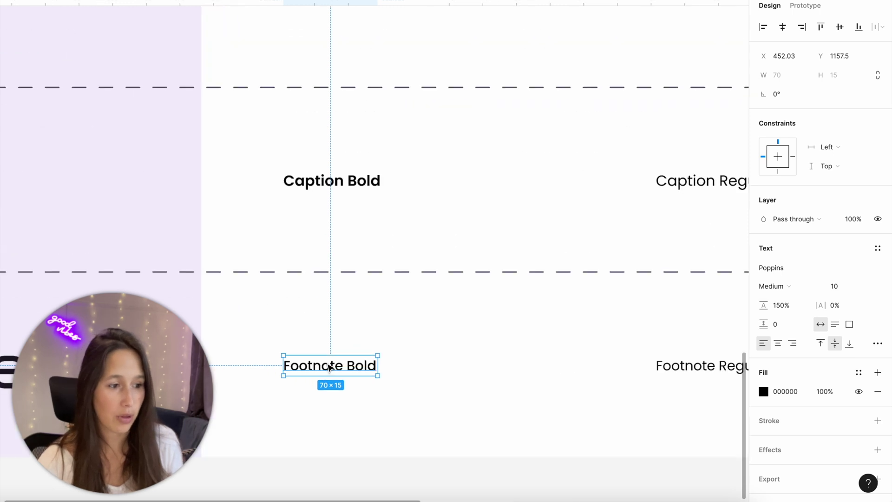
scroll(309, 266, down, 5)
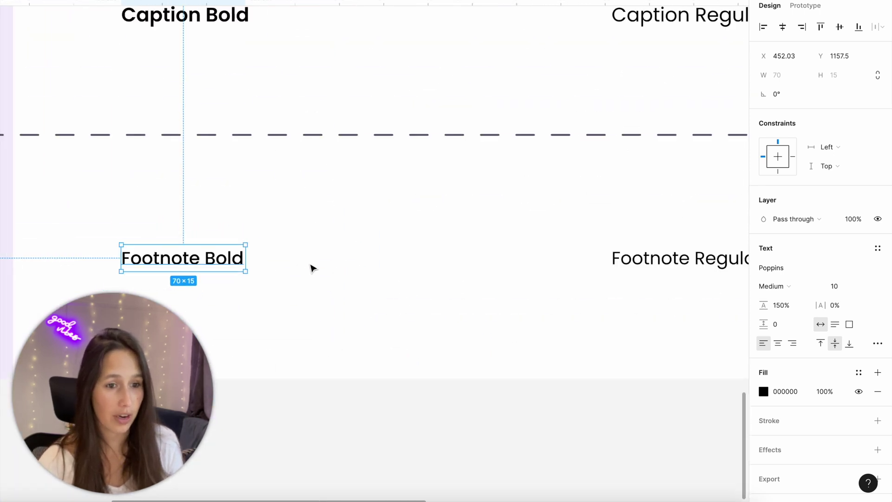
scroll(510, 251, left, 1)
click(773, 286)
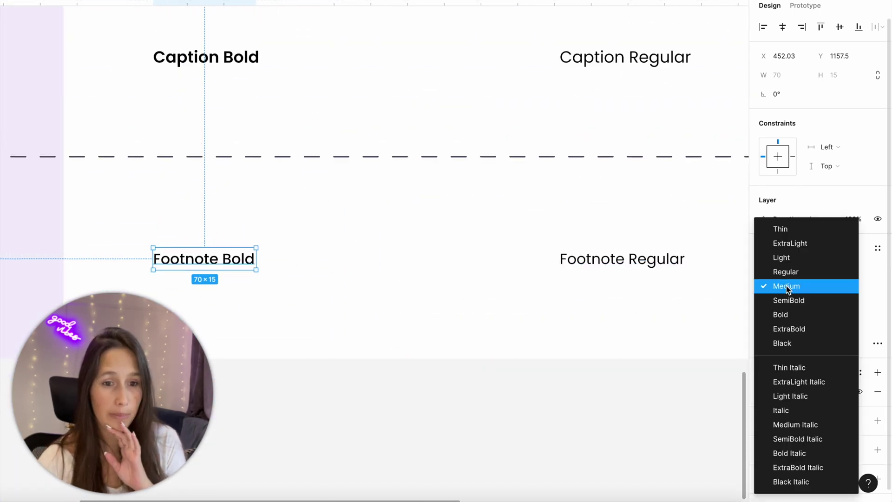
click(790, 312)
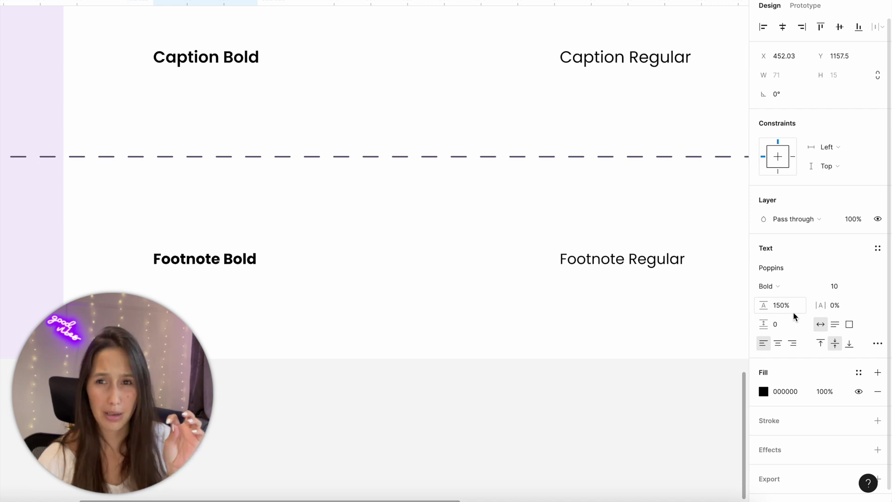
click(782, 286)
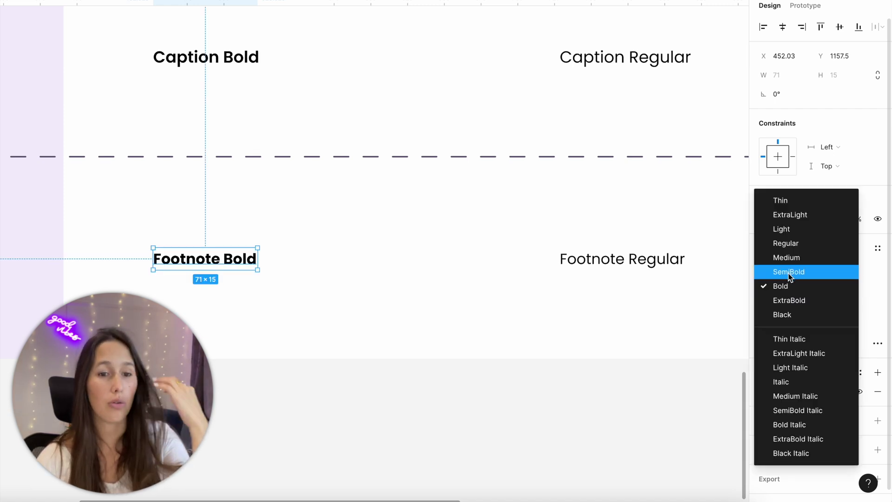
click(790, 257)
click(494, 378)
scroll(494, 380, down, 3)
scroll(494, 380, down, 3)
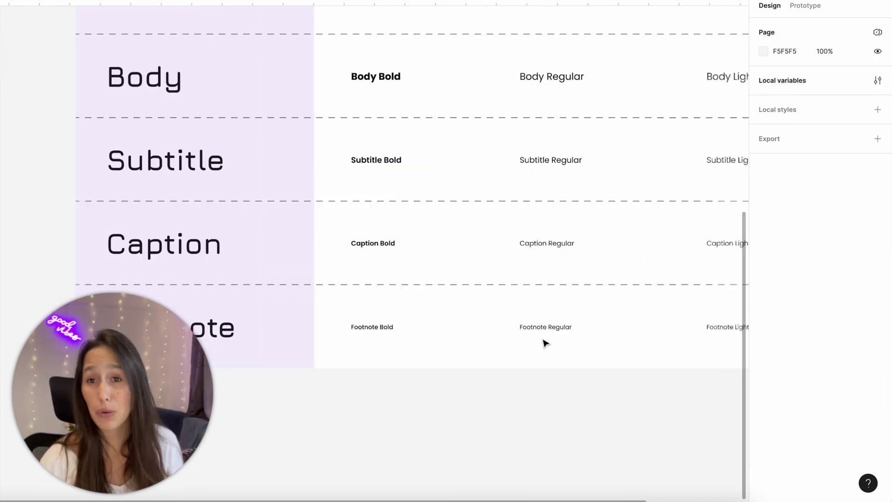
- Give the H1 and H2 Light samples a thinner font weight
scroll(543, 342, right, 5)
scroll(398, 375, down, 2)
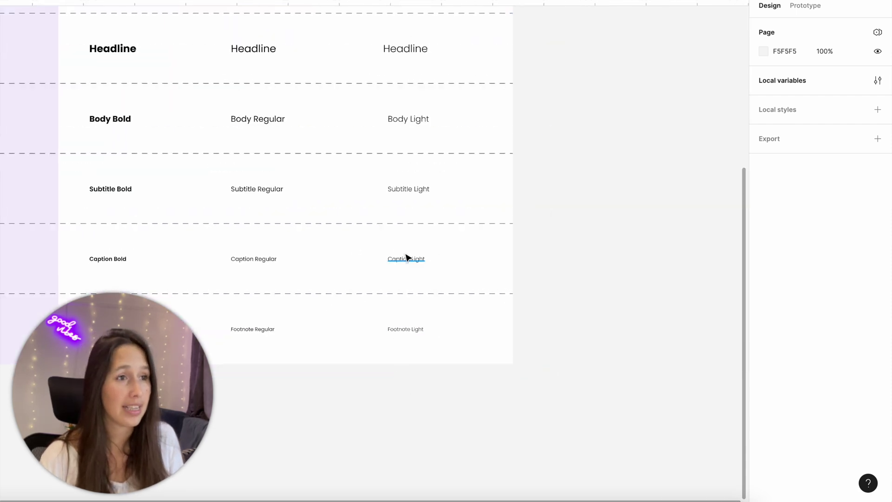
scroll(404, 251, up, 5)
click(398, 56)
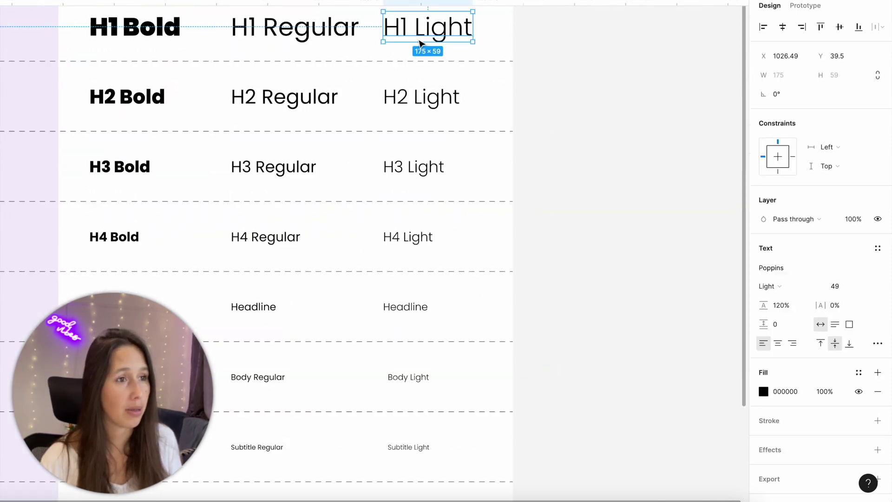
shift+click(454, 96)
click(796, 335)
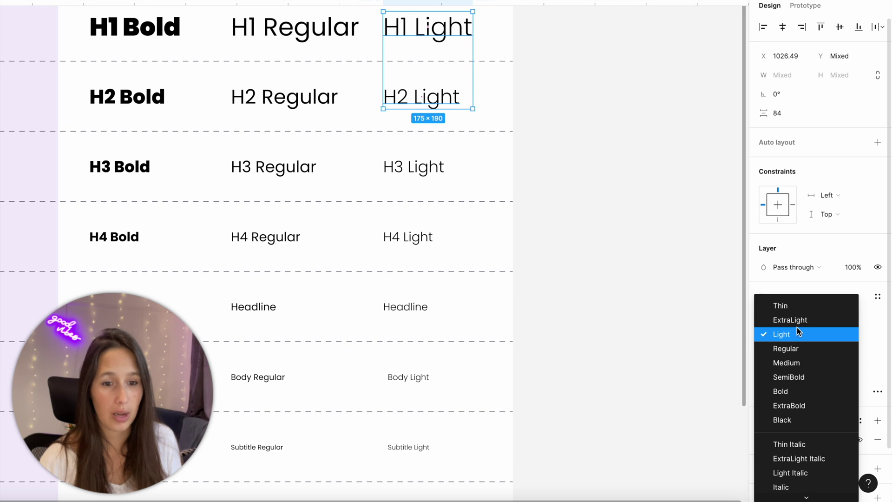
click(795, 320)
- Check Footnote Light's weight options, leaving it unchanged
scroll(509, 141, down, 4)
click(411, 379)
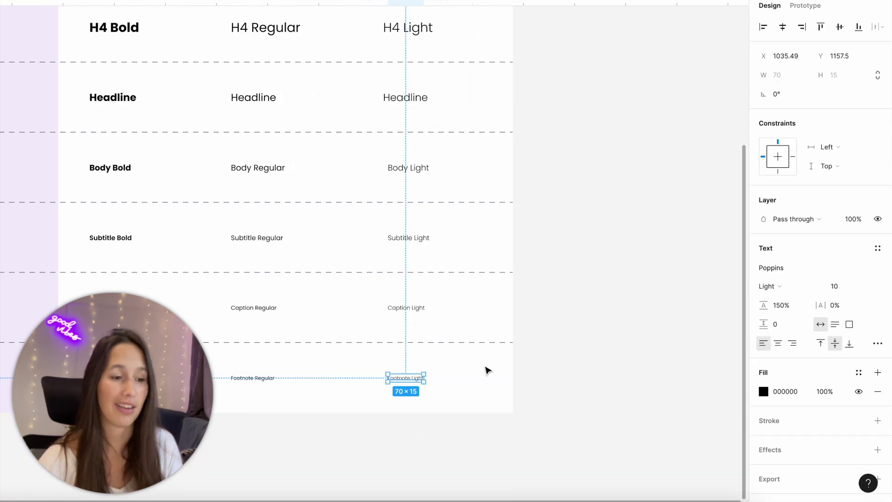
click(780, 290)
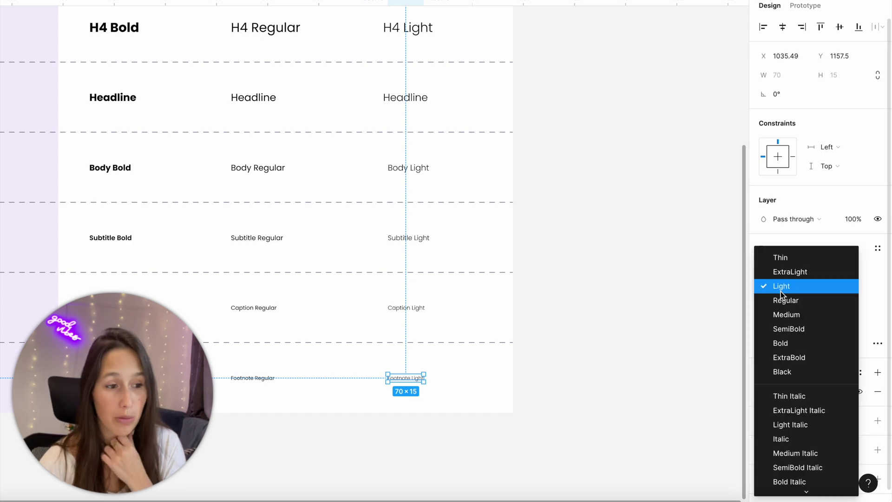
click(780, 291)
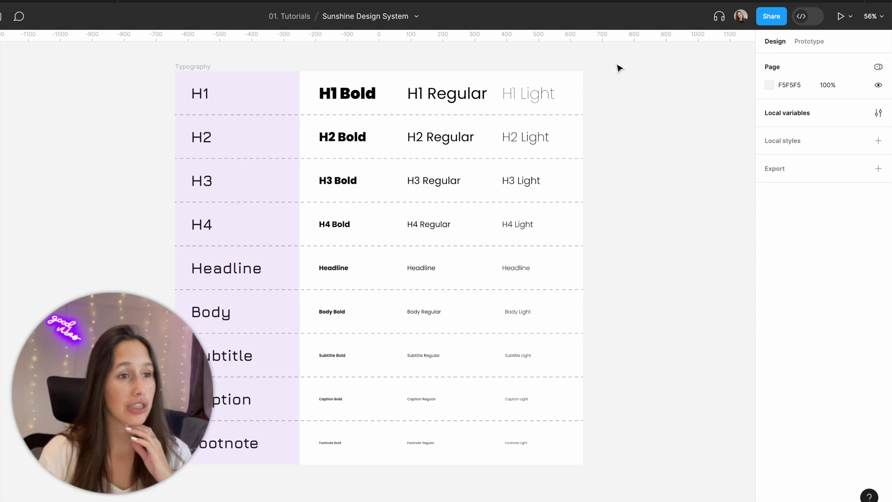
- Remove the Light samples for H1–H3 and Subtitle–Footnote, keeping Light only for H4, Headline and Body
drag(616, 63, 523, 195)
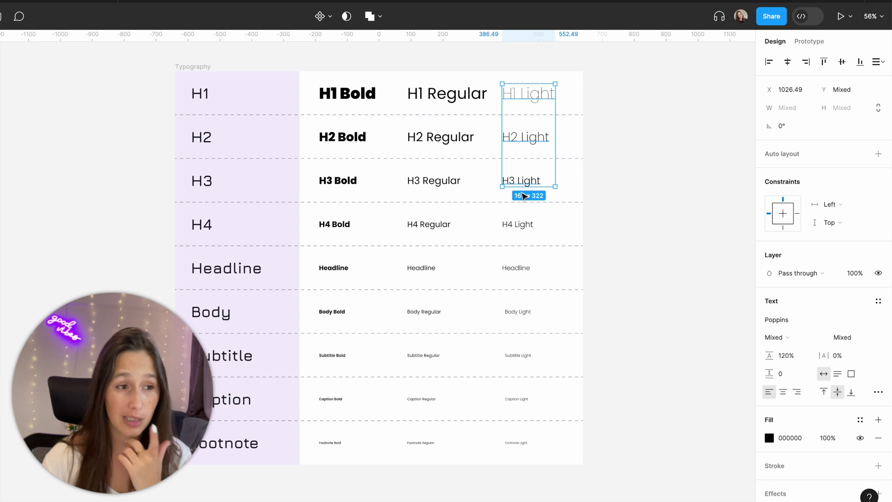
key(Delete)
scroll(535, 187, down, 3)
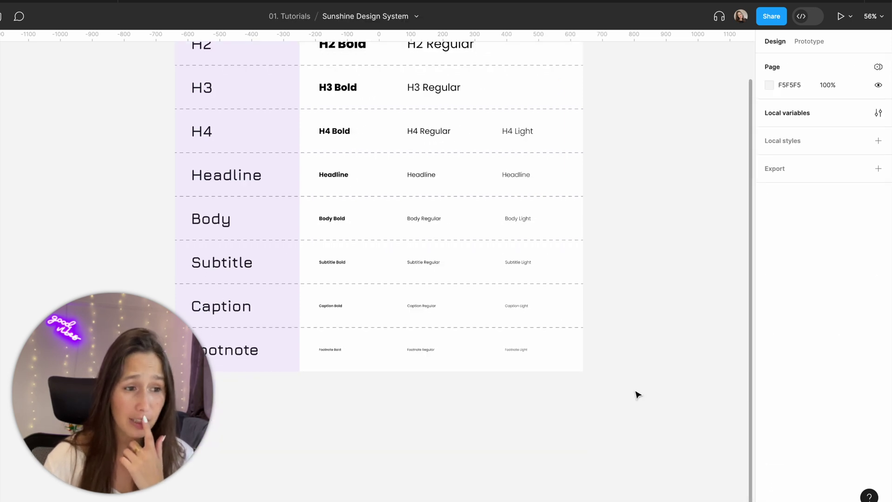
drag(637, 394, 506, 257)
key(Delete)
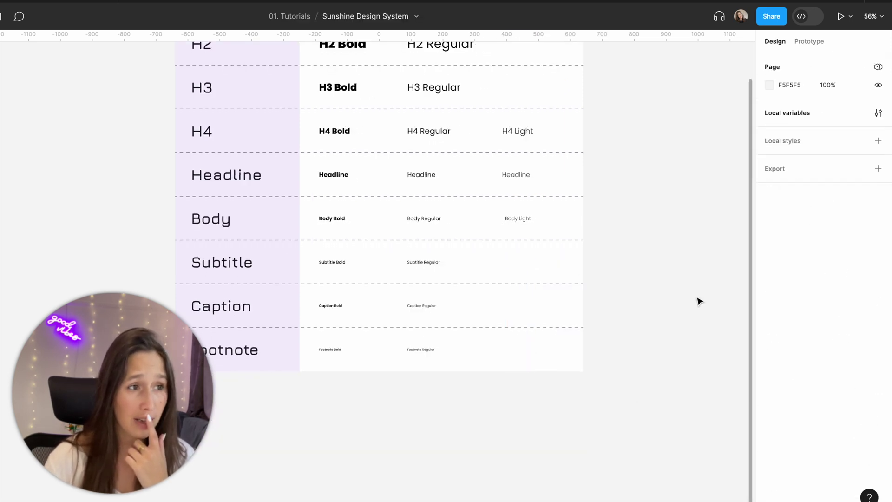
scroll(699, 301, up, 1)
drag(610, 147, 616, 174)
scroll(616, 174, up, 5)
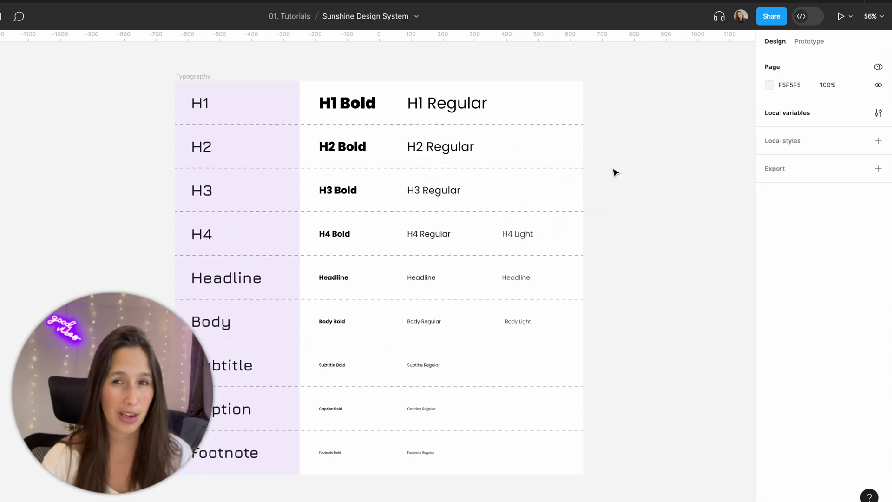
scroll(615, 174, down, 6)
scroll(598, 191, up, 6)
scroll(587, 197, down, 5)
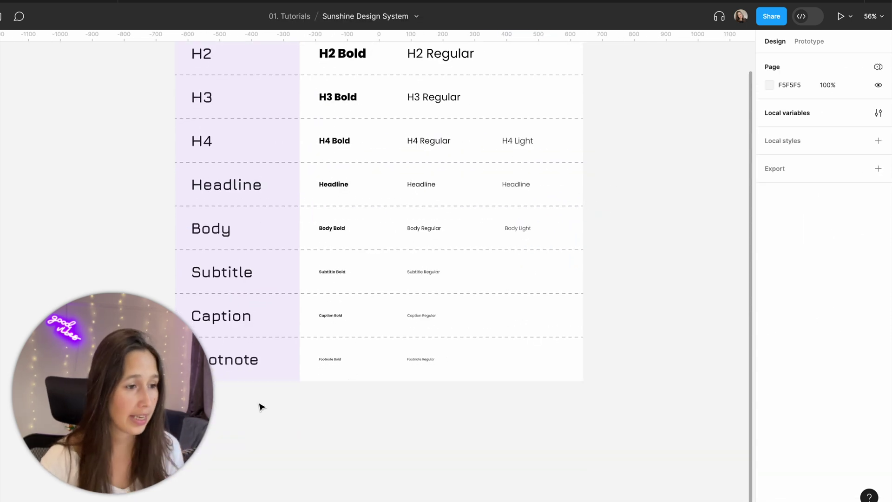
- Make both Footnote samples uppercase with 4% letter spacing in the type settings
scroll(342, 363, up, 10)
scroll(339, 352, right, 2)
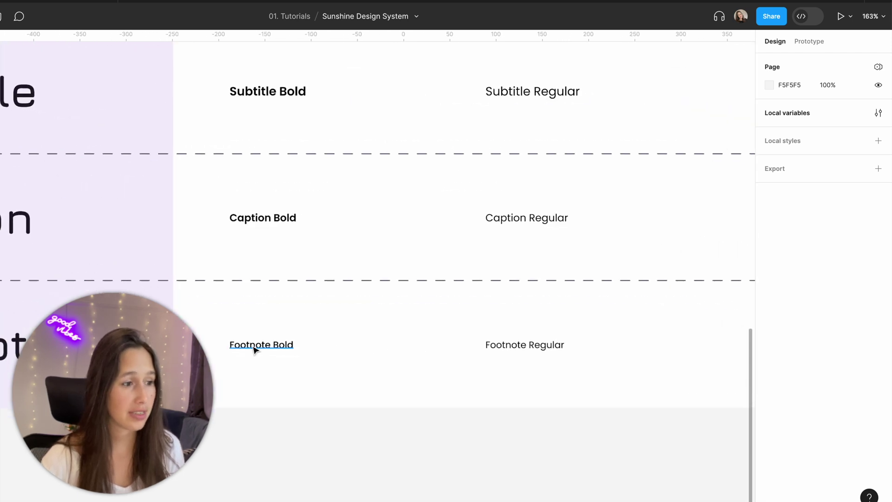
drag(577, 448, 235, 317)
scroll(860, 327, down, 3)
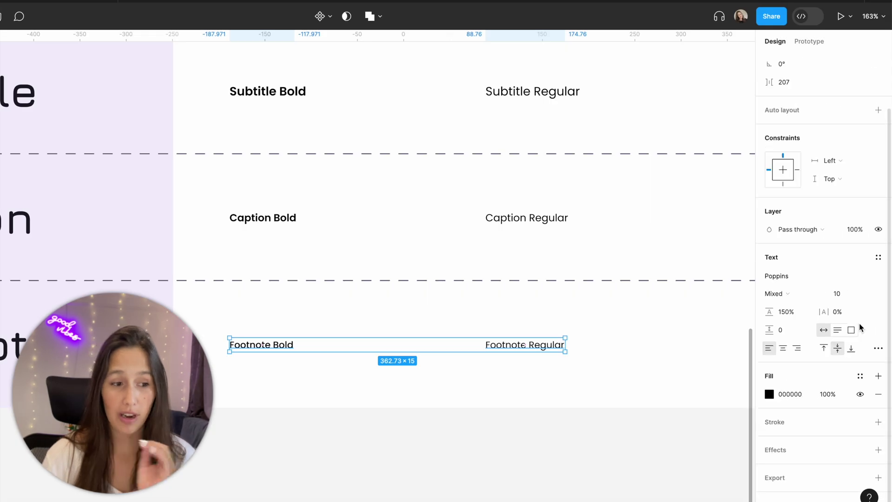
click(878, 348)
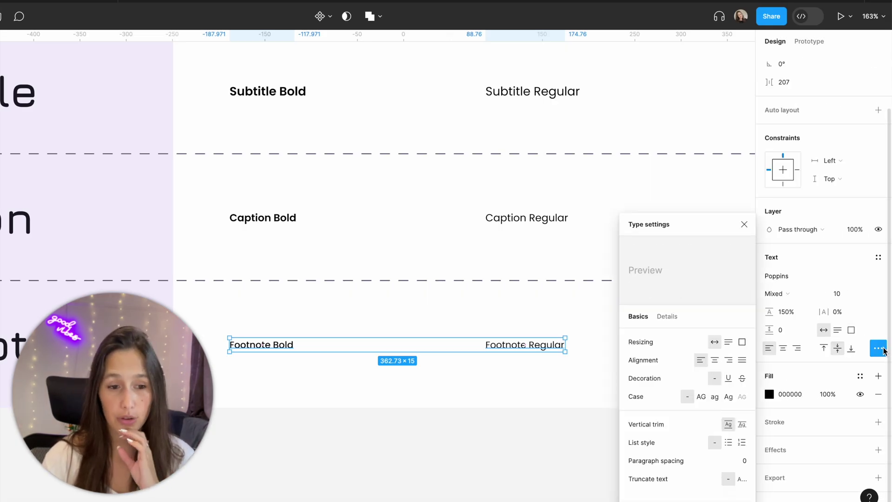
click(698, 396)
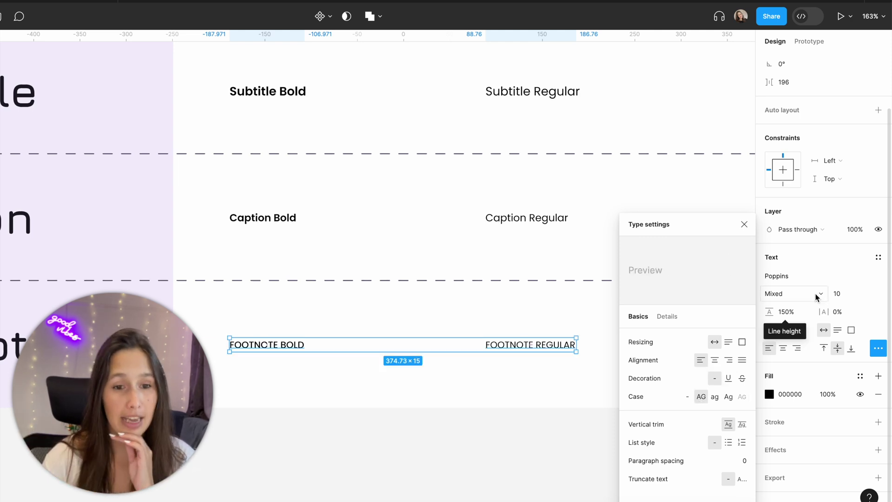
drag(824, 312, 832, 317)
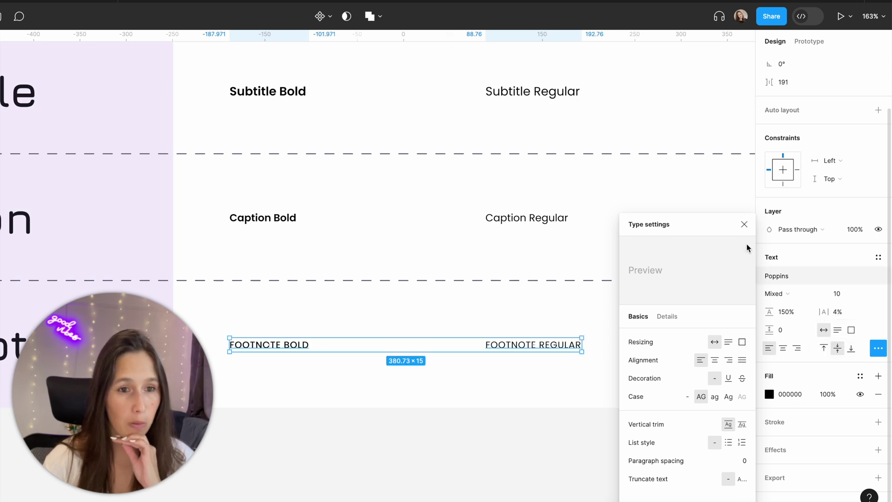
click(744, 224)
- Check the Caption Bold and FOOTNOTE BOLD texts after the change
click(614, 259)
click(268, 219)
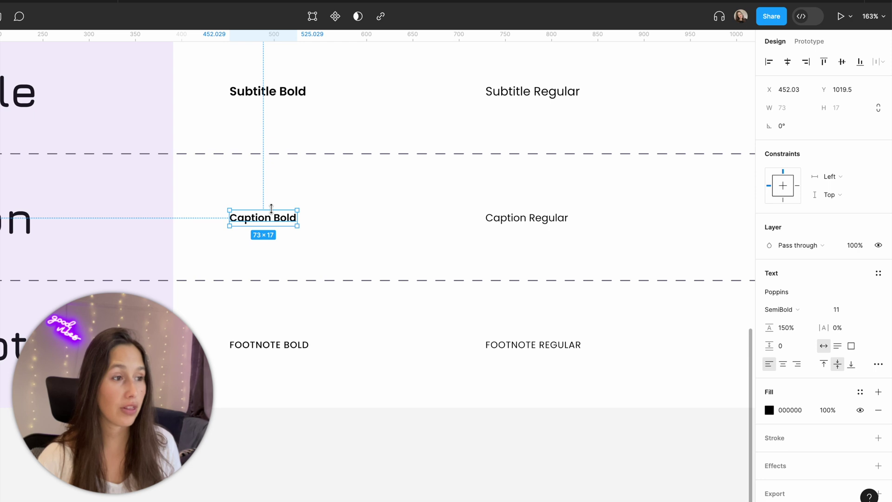
click(281, 345)
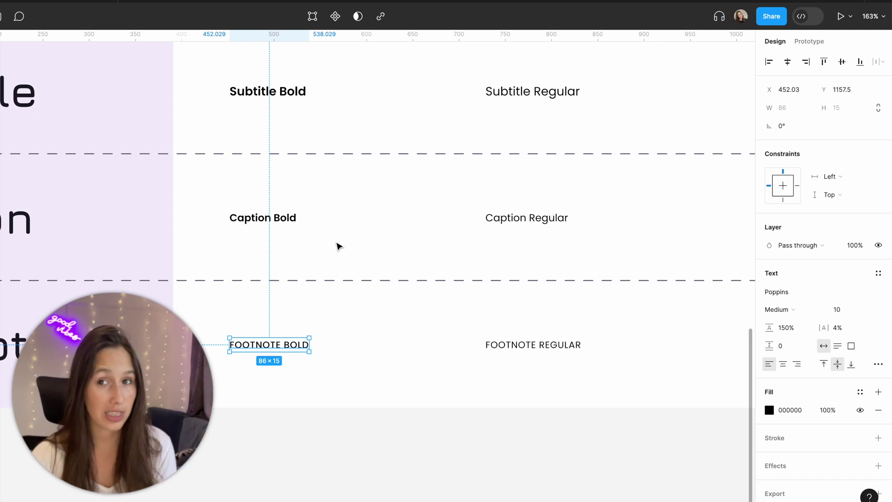
- Deselect the footnote text to view the full Typography table
click(348, 242)
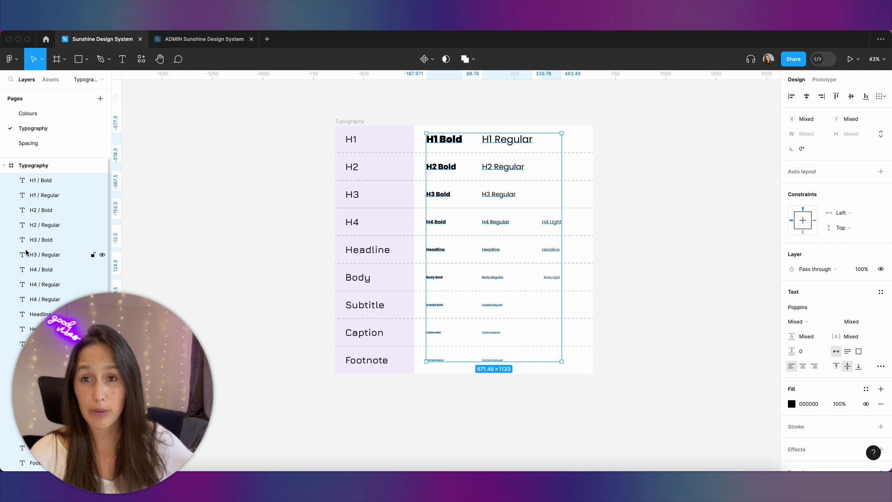
- Run Styler's Generate Styles on the selected samples, creating 19 local text styles from H1 to Footnote
scroll(25, 250, down, 2)
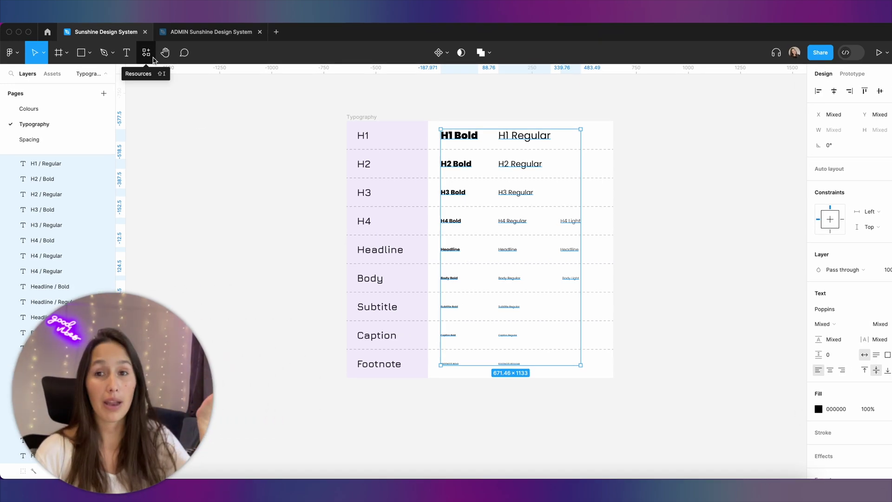
click(147, 54)
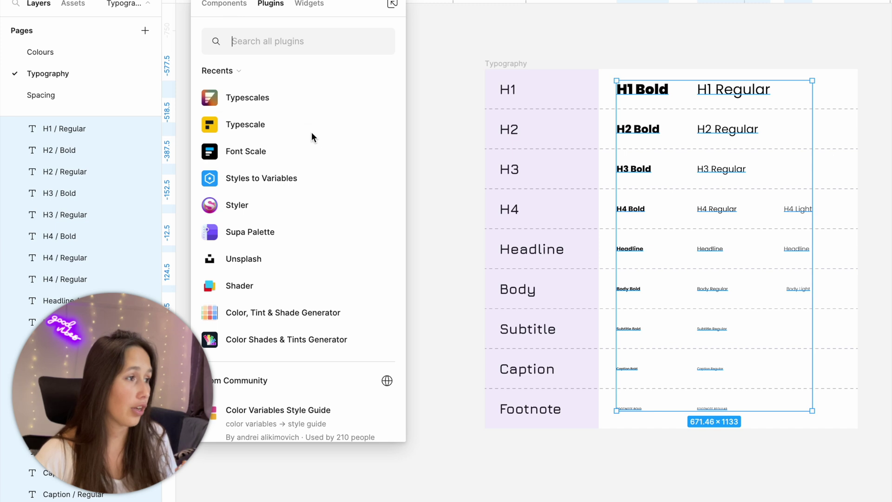
mouse_move(358, 211)
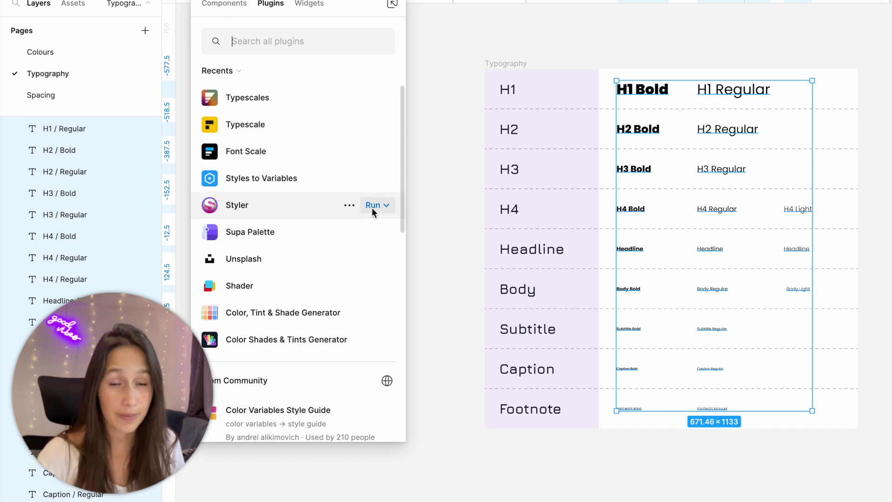
click(372, 208)
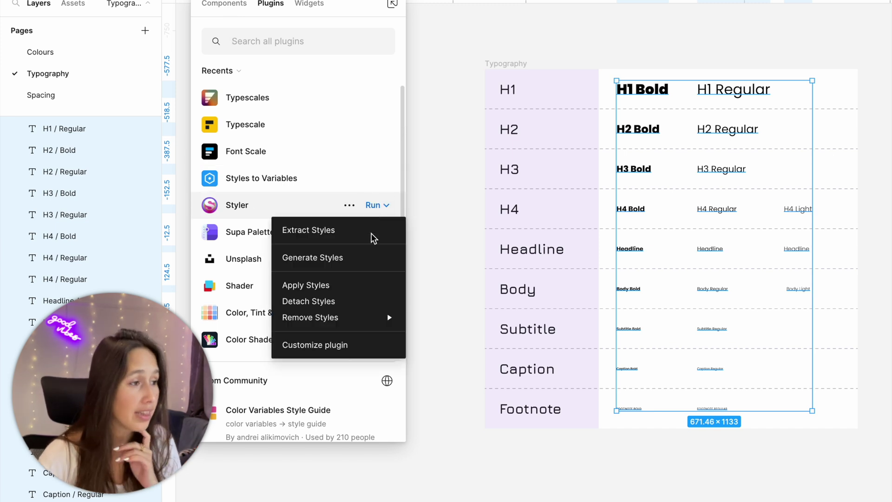
click(372, 257)
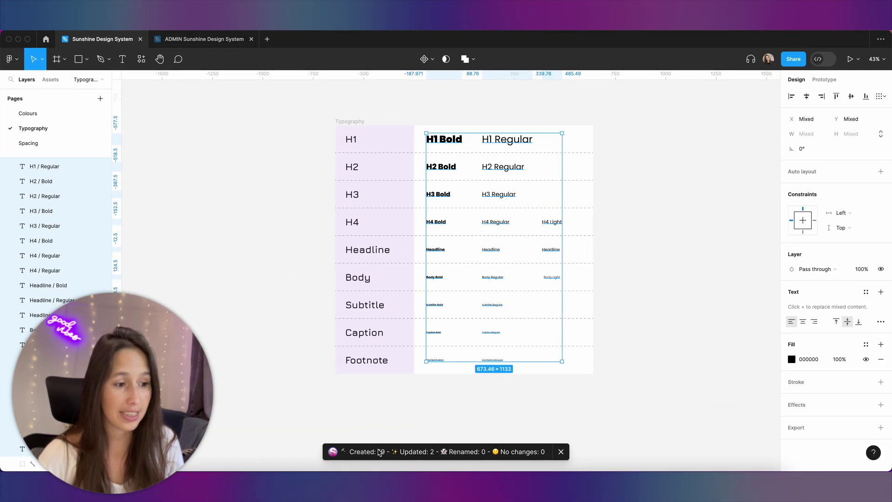
click(726, 205)
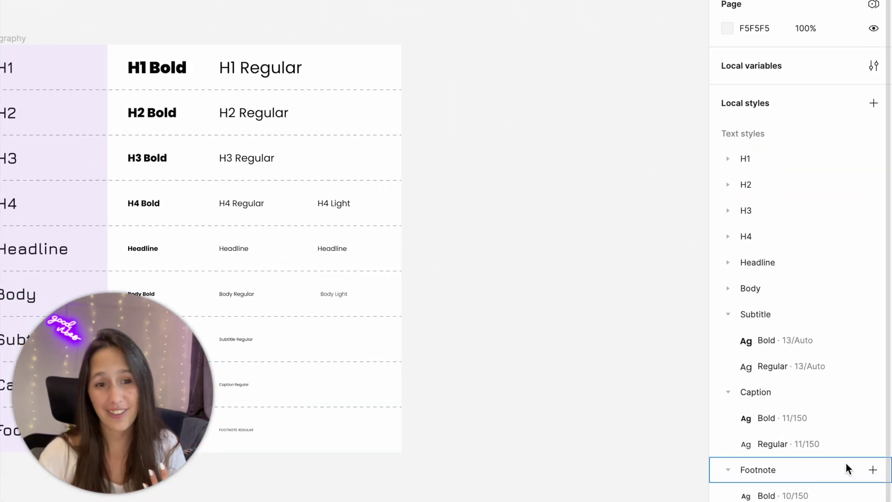
- Expand the H4 and H3 groups under Local text styles
click(729, 228)
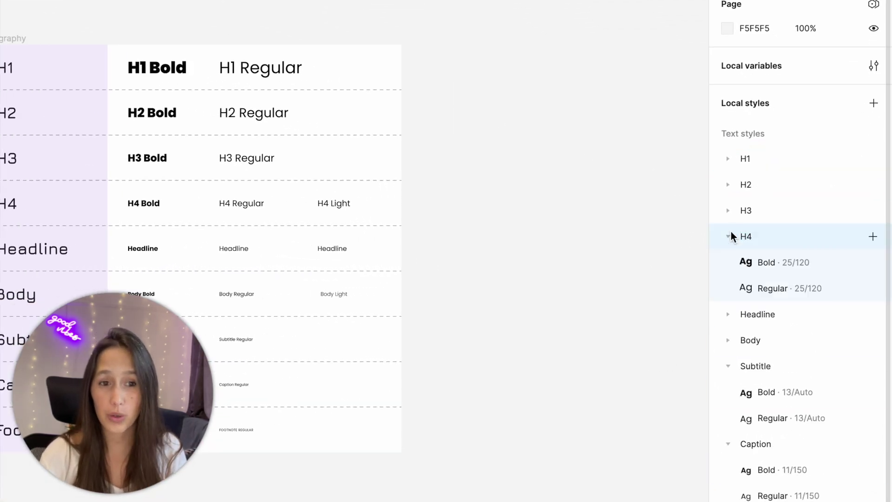
click(728, 210)
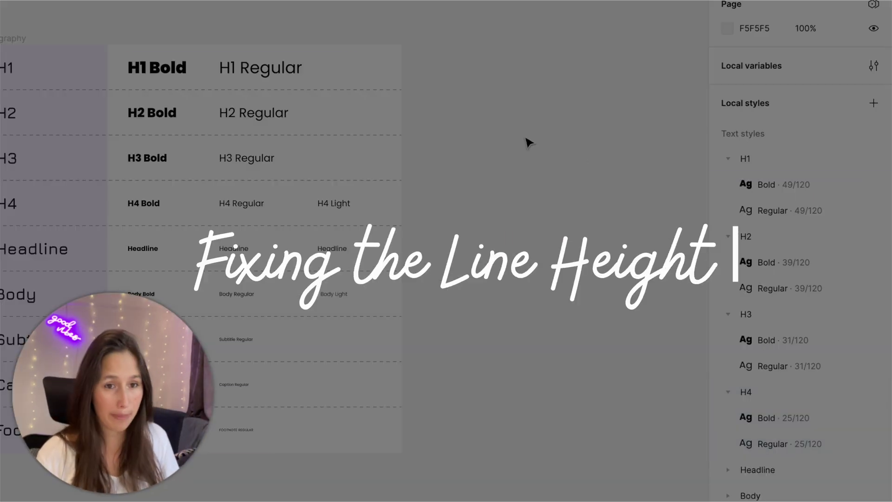
- Set the H1 Bold and H1 Regular line heights to 58.8 px (49*1.2)
key(ctrl+a)
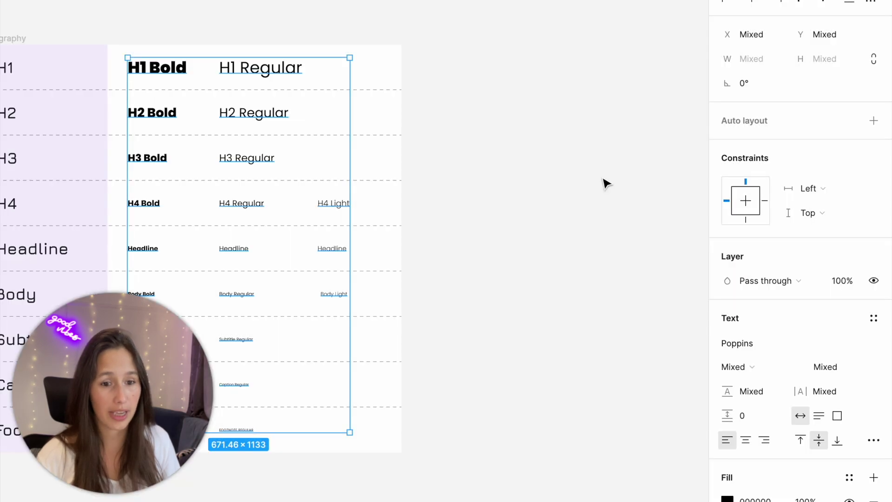
click(586, 181)
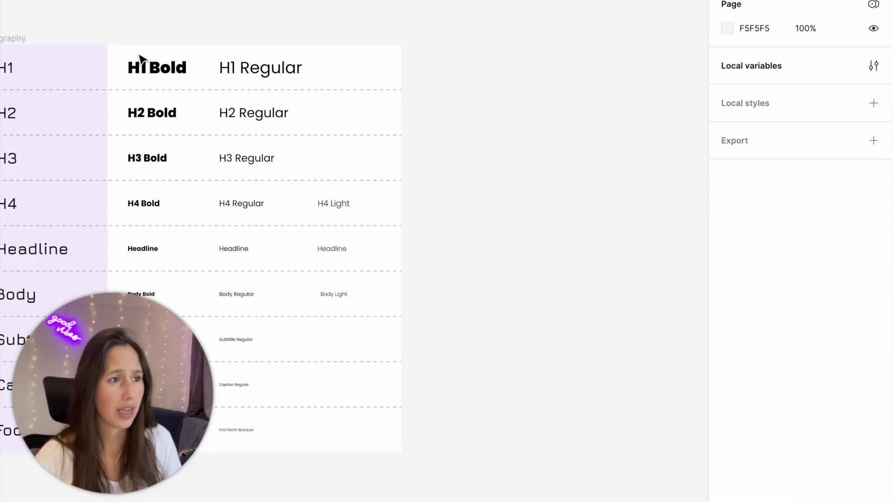
click(157, 70)
click(759, 353)
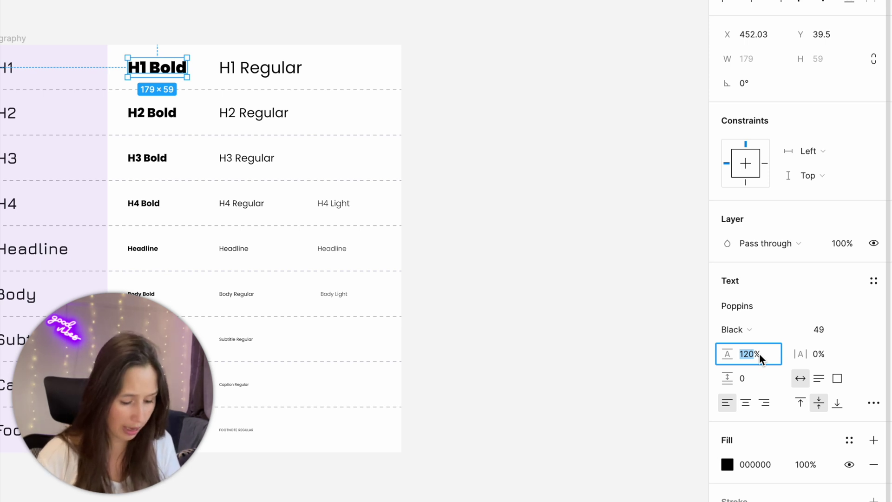
text(49*1.2)
text(49)
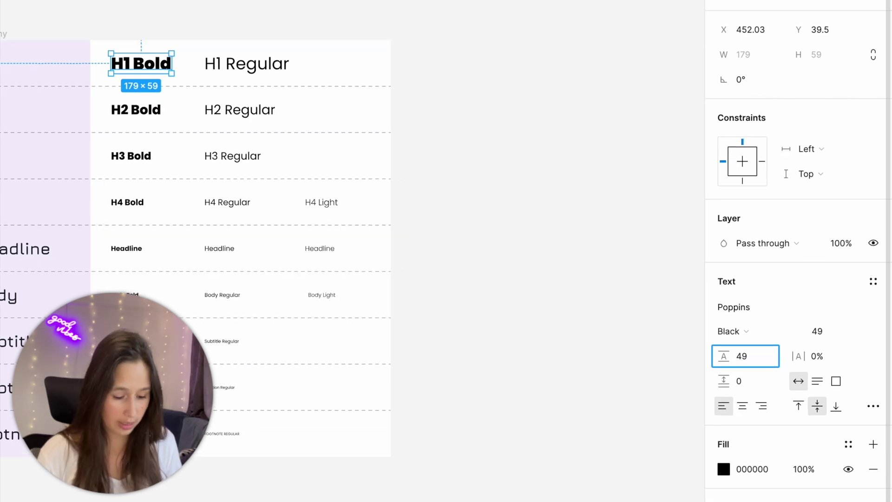
key(Return)
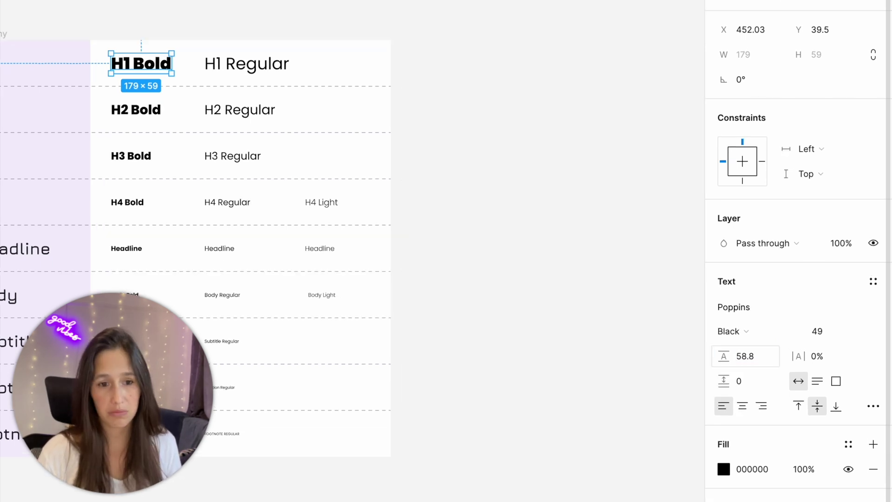
click(234, 63)
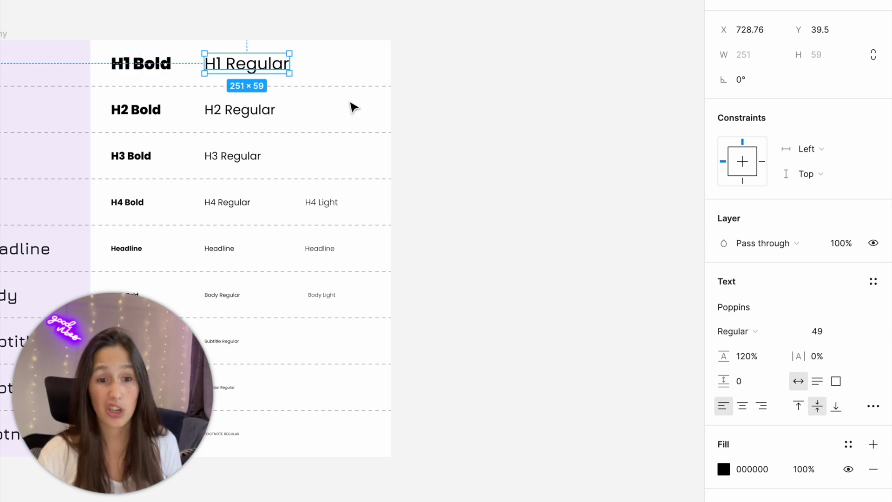
click(771, 357)
text(49*1.)
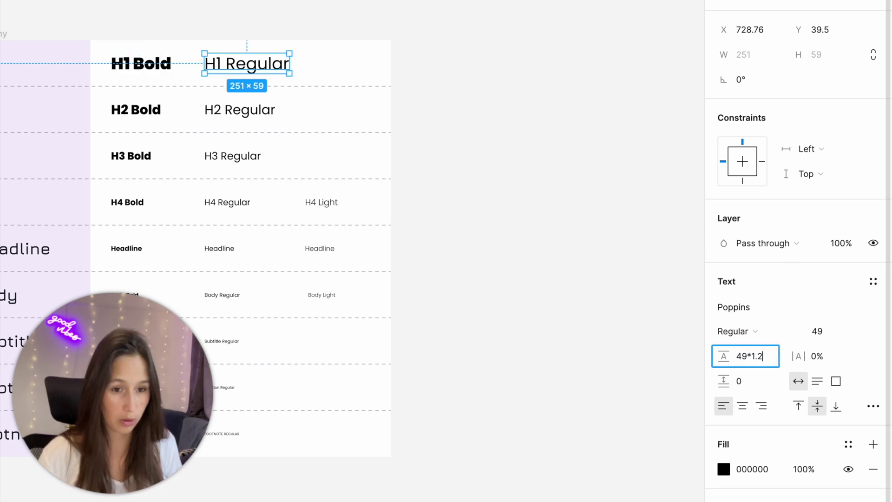
key(Return)
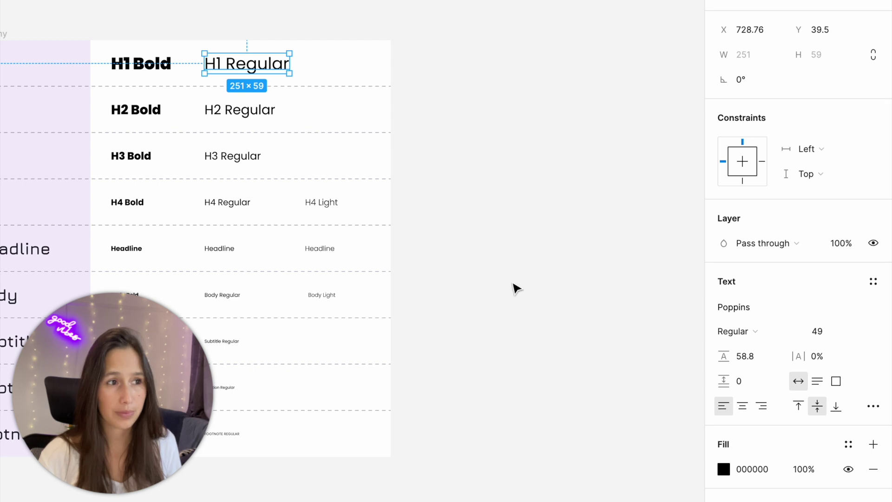
- Set both H2 texts' line height to 46.8 px (39*1.2) and apply the Subtitle row's
drag(535, 126, 152, 119)
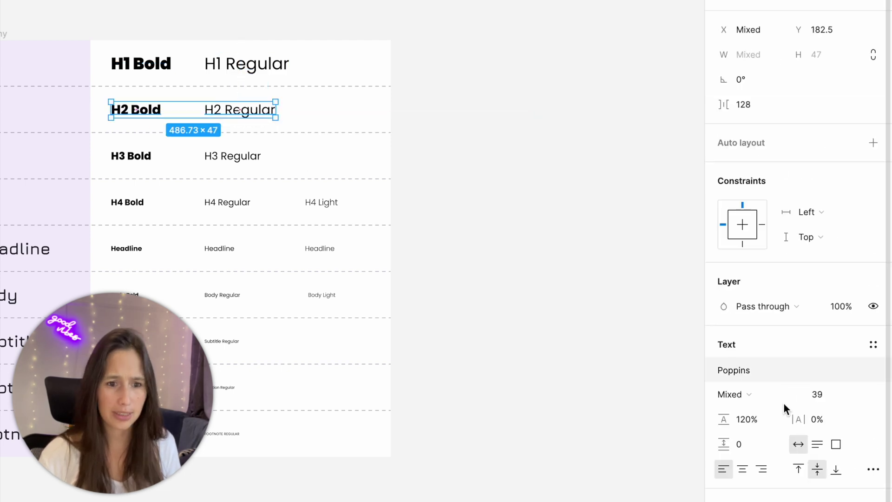
click(771, 419)
text(39)
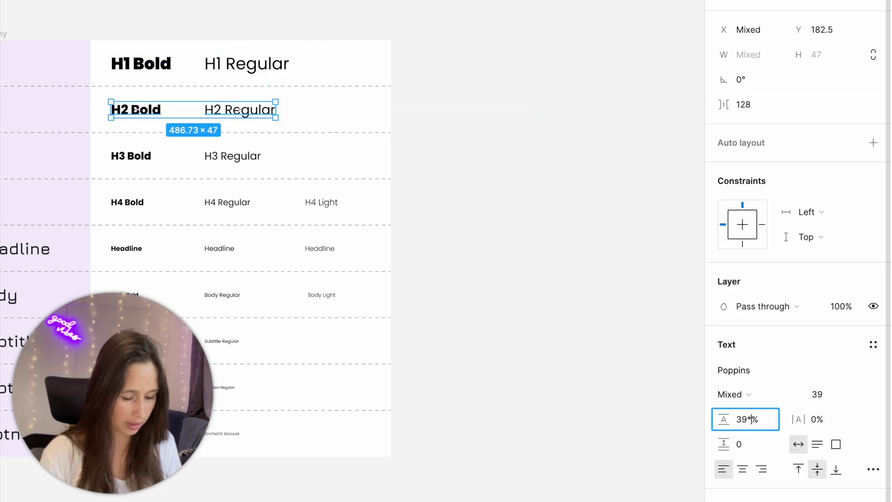
text(*1.2)
key(Return)
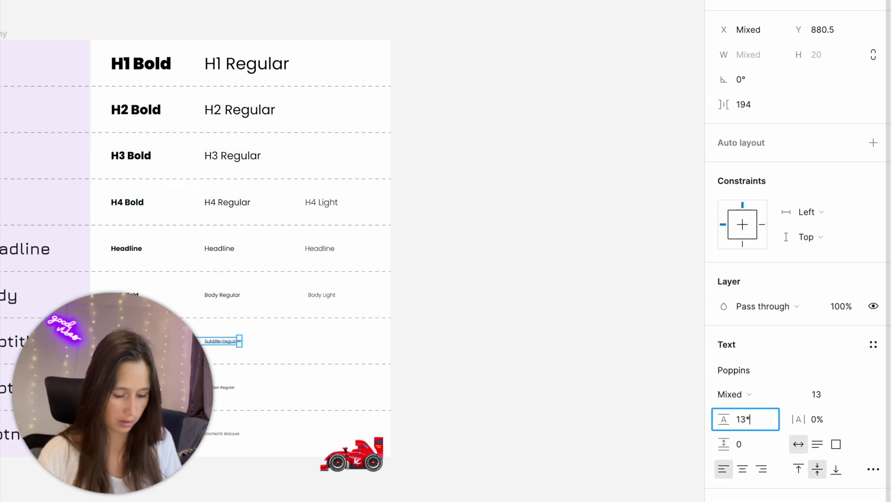
key(Return)
key(Escape)
- Check H3 Regular's 37.2 line height, then marquee-select all Bold, Regular and Light samples
click(233, 155)
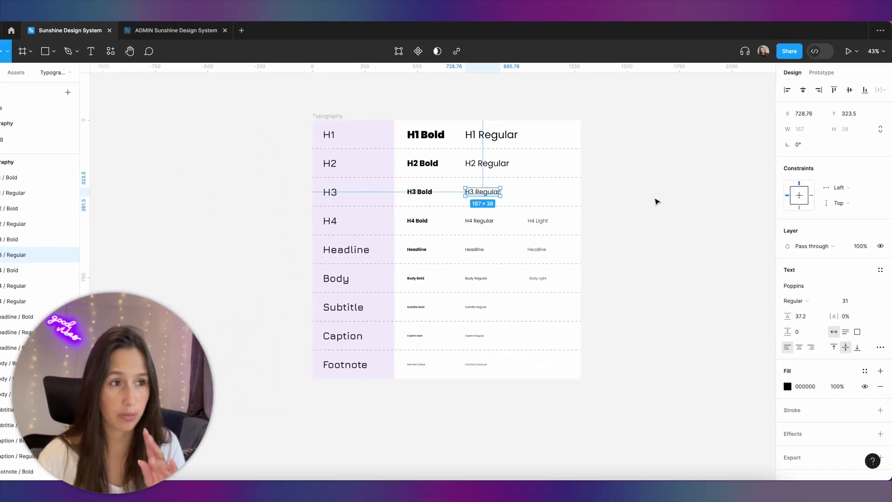
click(655, 200)
drag(601, 111, 434, 422)
- Run Styler > Generate Styles again so H1 becomes 49/58.8 and H4 25/30
scroll(328, 231, up, 5)
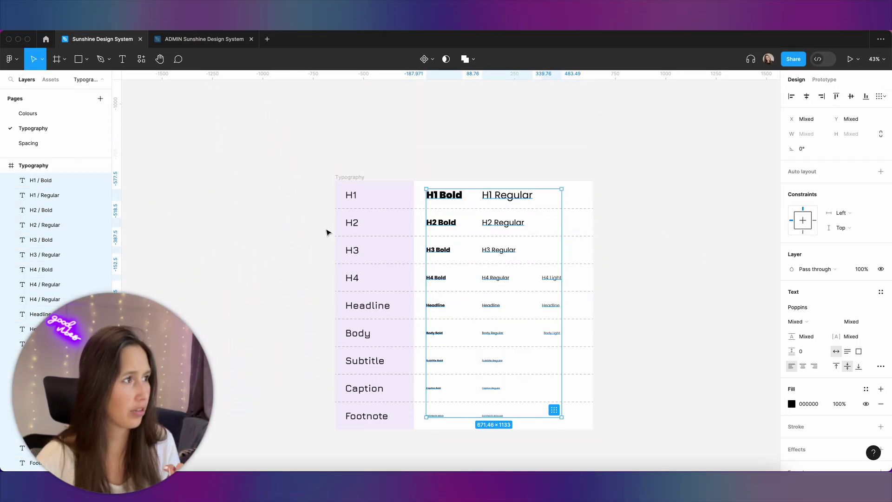
click(148, 67)
click(258, 144)
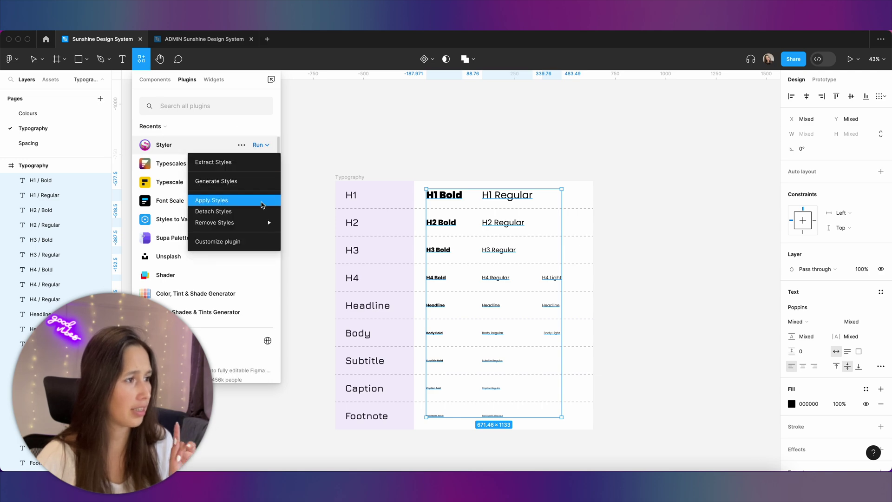
click(263, 182)
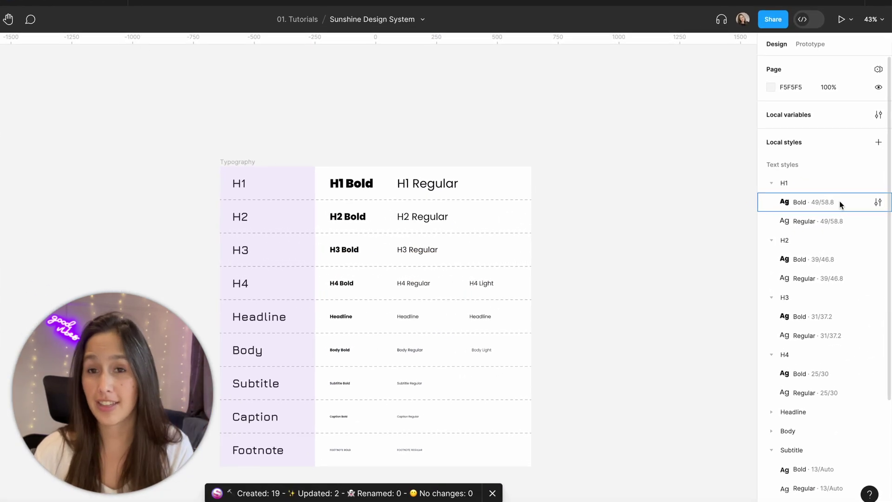